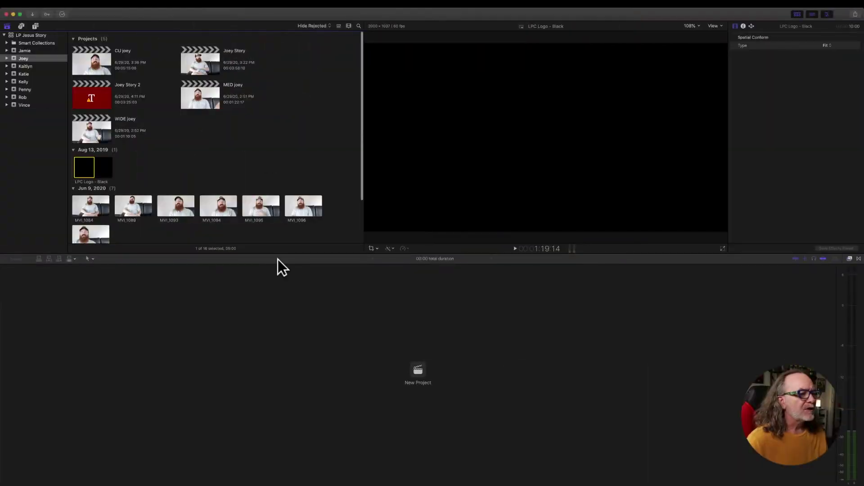
# Create and open a new empty project called 'adj layer test'.
pyautogui.click(419, 371)
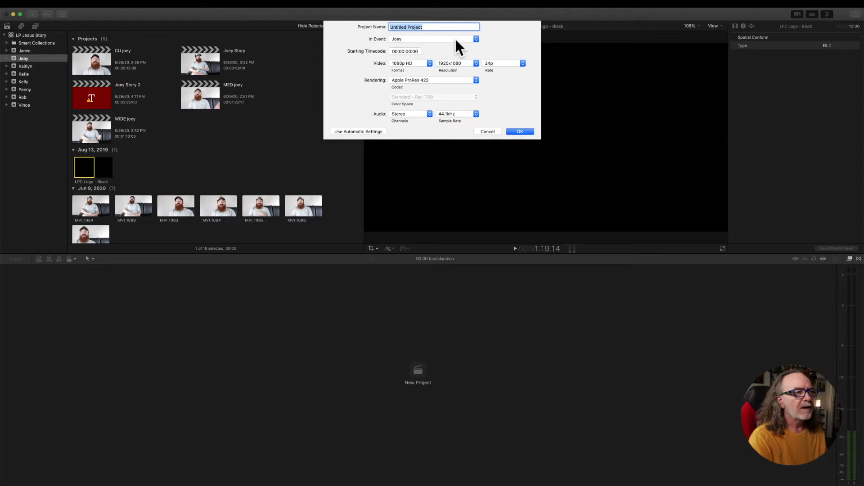
pyautogui.write('adj layer test')
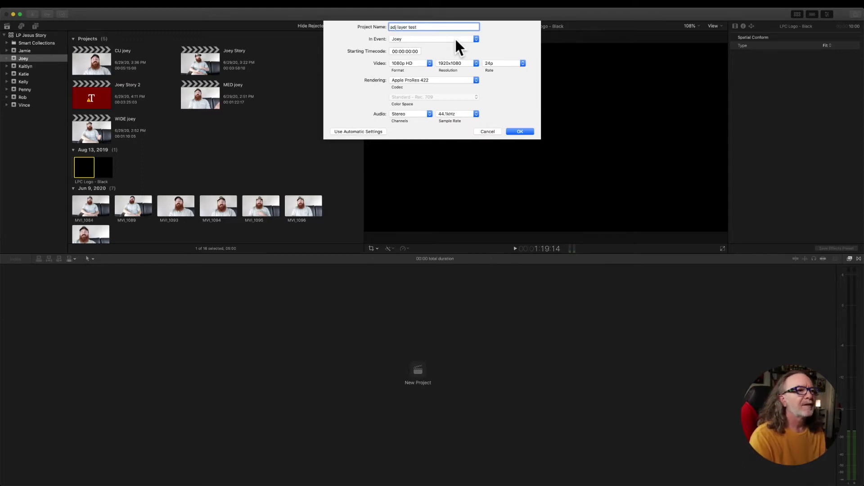
pyautogui.press('Return')
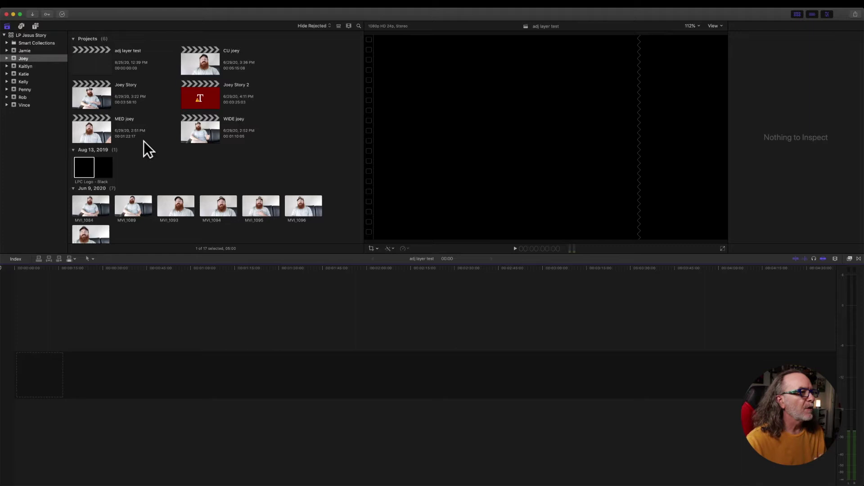
# Append the interview clips MVI_1084 and MVI_1093 to the timeline and fit the edit in view.
pyautogui.scroll(-5, 239, 176)
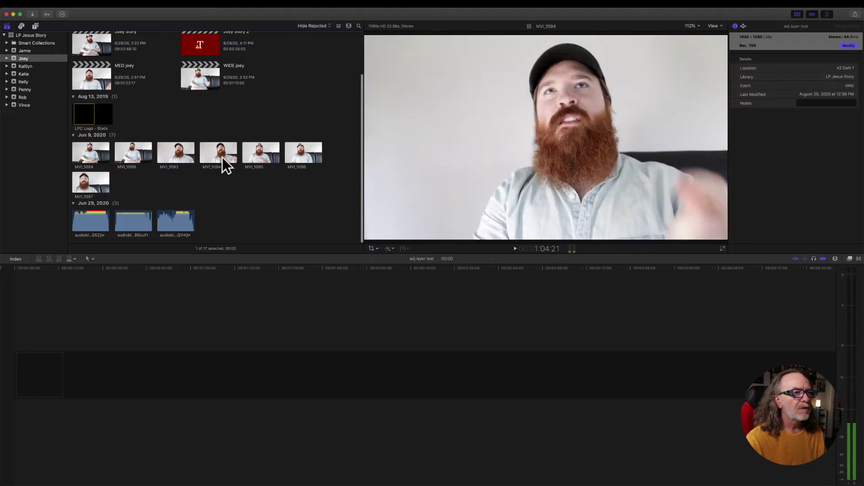
pyautogui.click(92, 155)
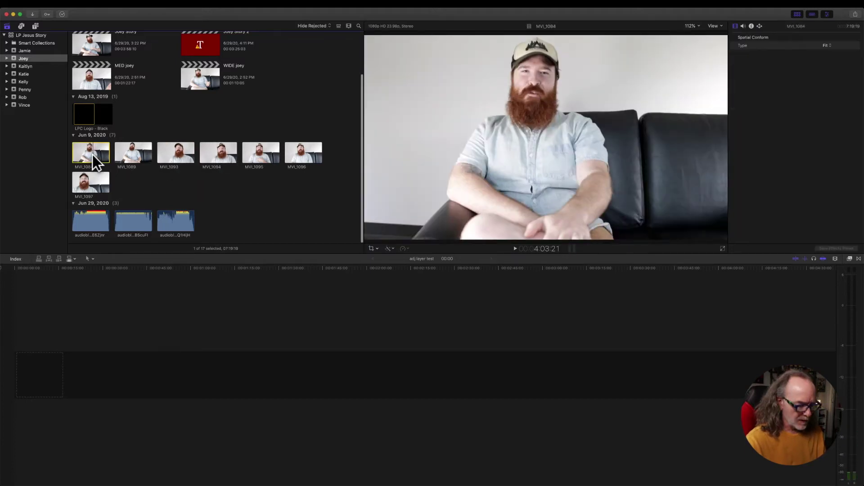
pyautogui.press('e')
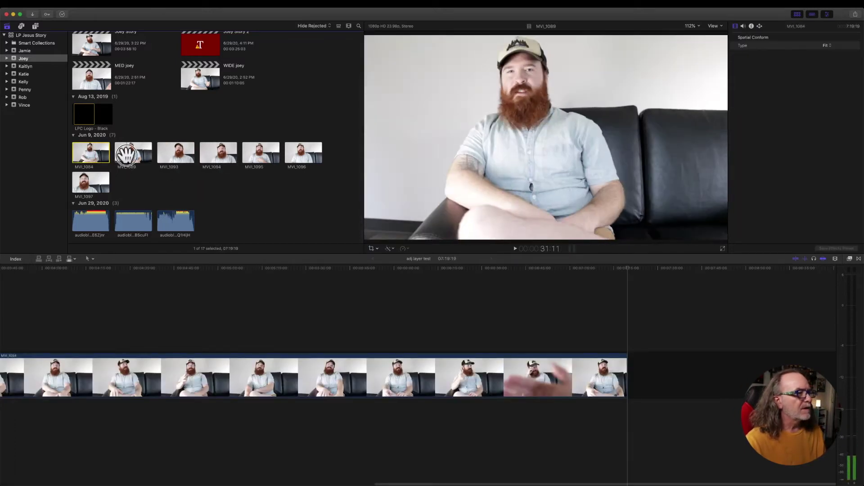
pyautogui.click(135, 155)
pyautogui.press('e')
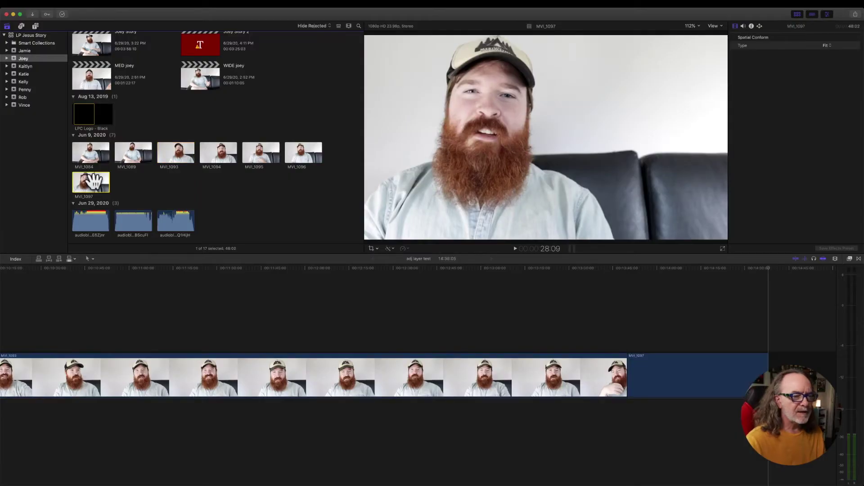
pyautogui.click(405, 378)
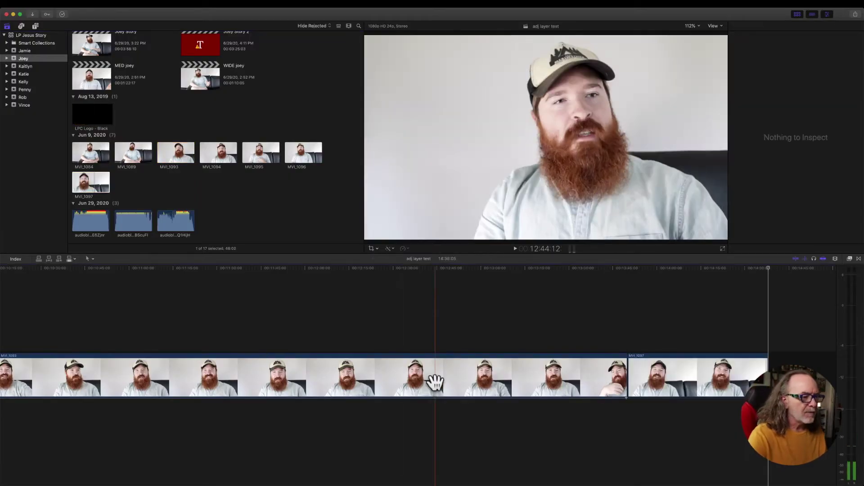
pyautogui.press('super+minus')
pyautogui.press('super+minus')
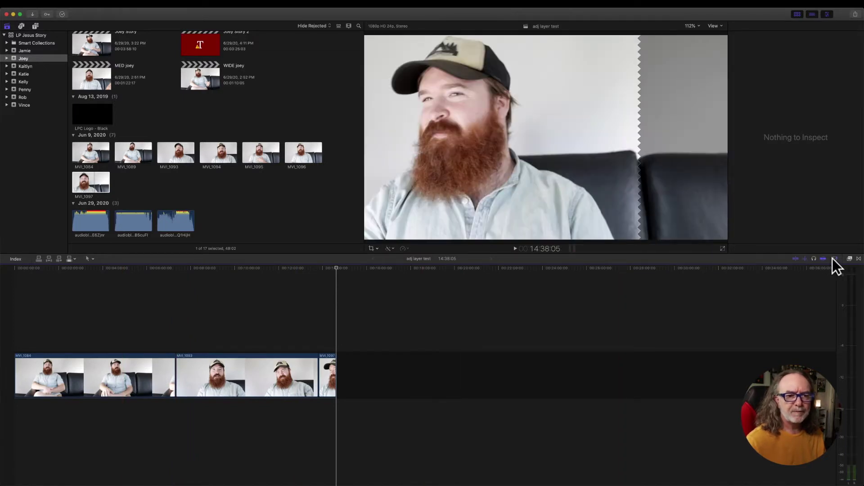
# Show clips as waveforms and pull the volume of MVI_1084, MVI_1093 and MVI_1097 to silence.
pyautogui.click(834, 259)
pyautogui.click(778, 289)
pyautogui.click(114, 390)
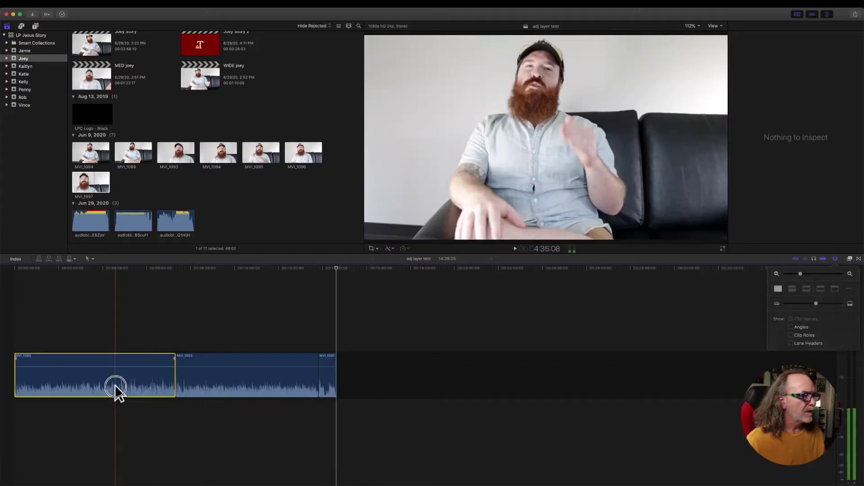
pyautogui.click(124, 366)
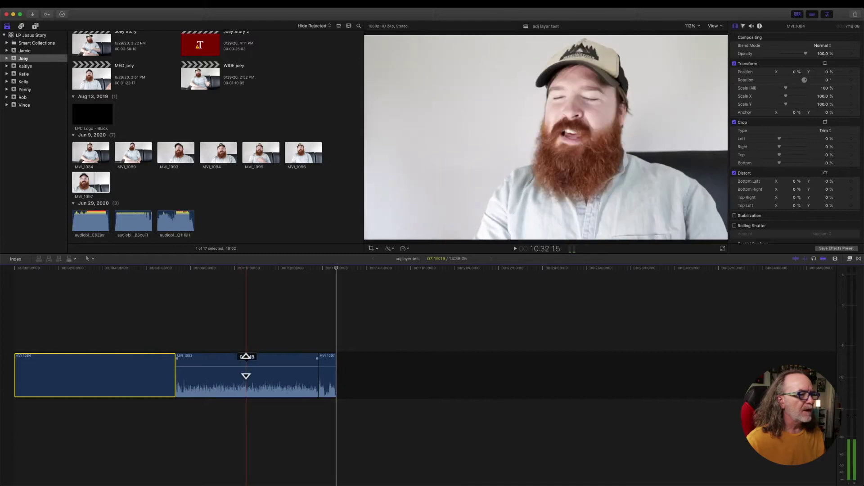
pyautogui.moveTo(250, 363); pyautogui.dragTo(261, 424)
pyautogui.moveTo(332, 356); pyautogui.dragTo(329, 386)
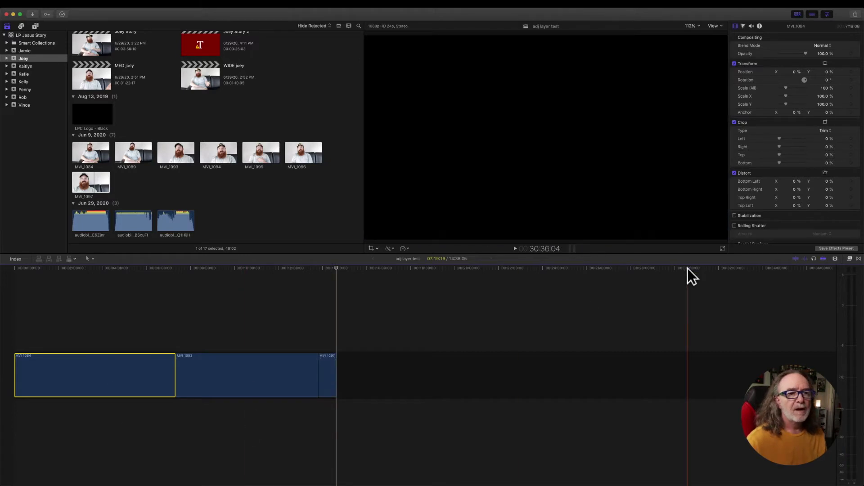
# Restore filmstrip thumbnails and trim MVI_1084, MVI_1093 and MVI_1097 to shorter lengths.
pyautogui.click(834, 259)
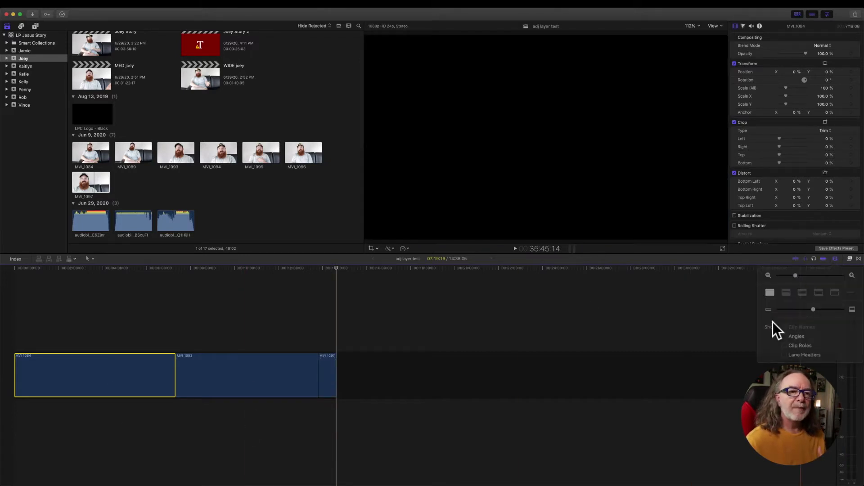
pyautogui.click(806, 290)
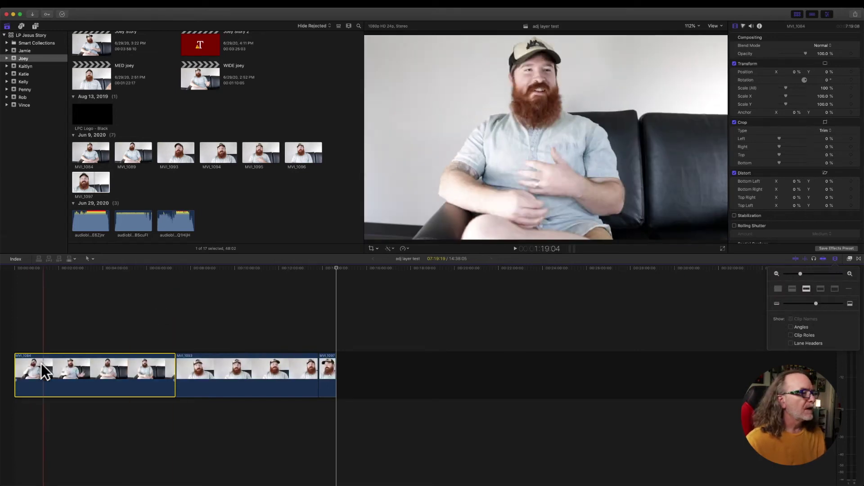
pyautogui.moveTo(16, 374); pyautogui.dragTo(60, 374)
pyautogui.moveTo(175, 373)
pyautogui.mouseDown()
pyautogui.moveTo(130, 367)
pyautogui.moveTo(167, 375)
pyautogui.mouseUp()
pyautogui.moveTo(270, 370); pyautogui.dragTo(228, 372)
pyautogui.click(237, 367)
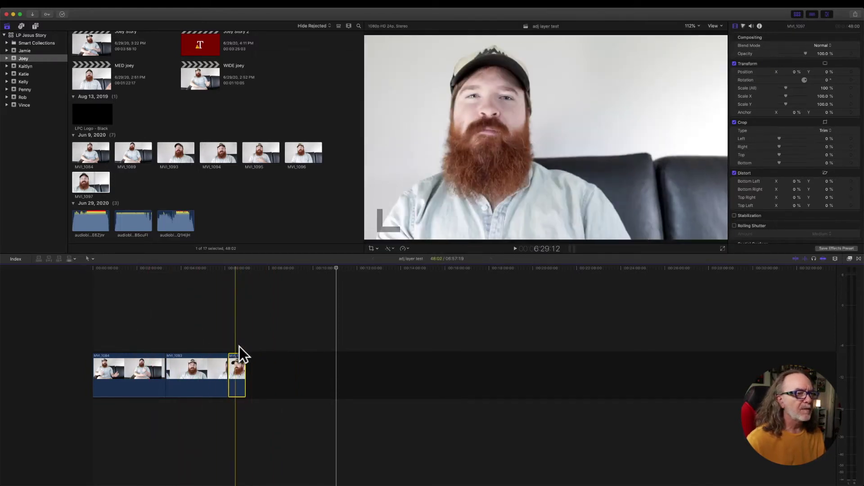
pyautogui.moveTo(243, 372); pyautogui.dragTo(242, 372)
pyautogui.click(114, 345)
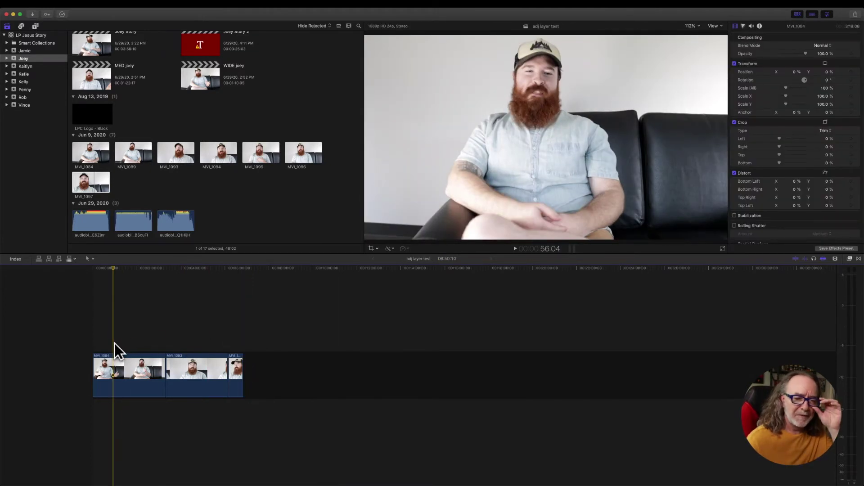
pyautogui.click(129, 370)
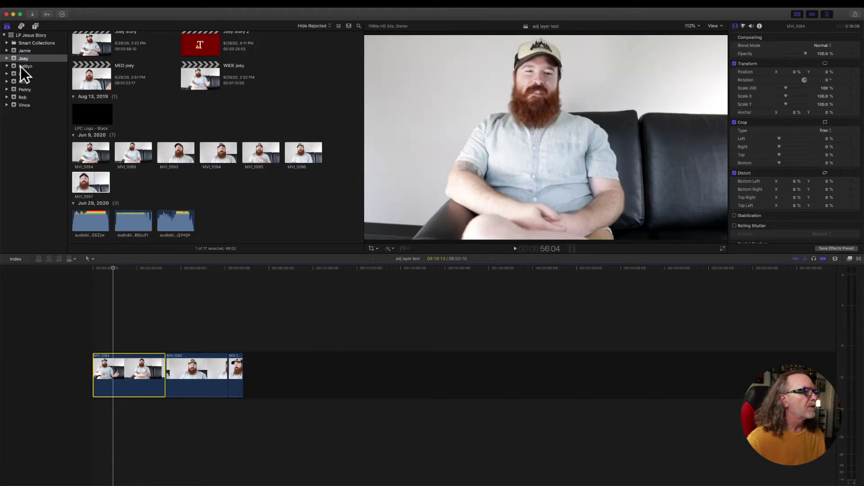
# Mark a short range of the other interviewee's clip MVI_1373 and insert it after MVI_1084.
pyautogui.click(21, 66)
pyautogui.click(249, 136)
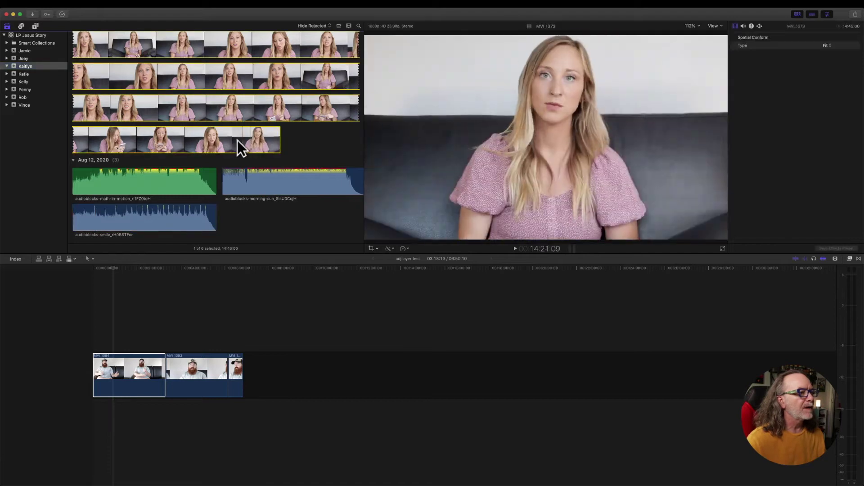
pyautogui.moveTo(216, 141); pyautogui.dragTo(167, 377)
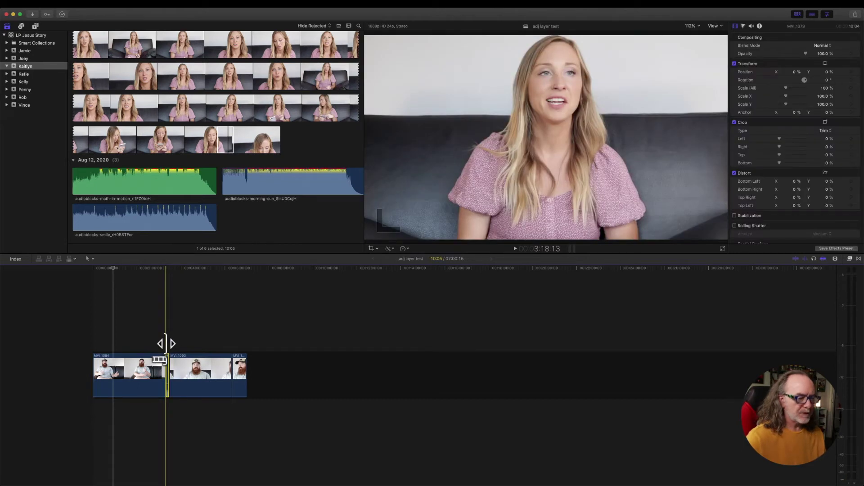
pyautogui.press('super+equal')
pyautogui.press('super+equal')
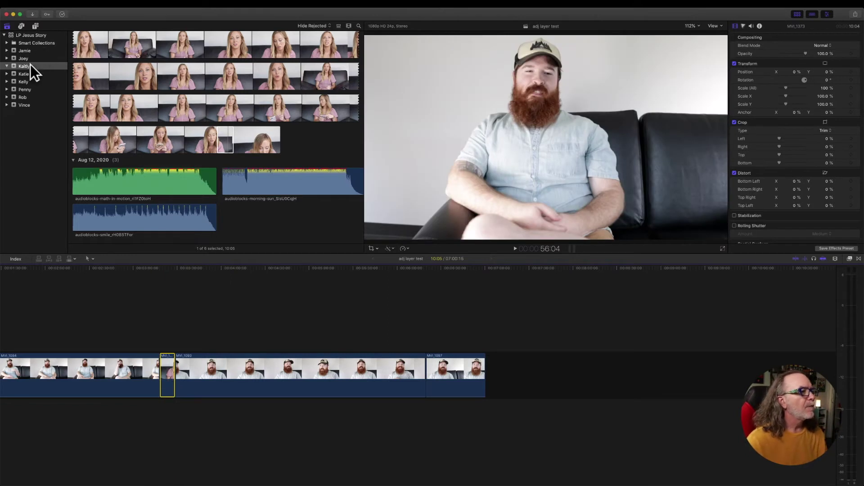
pyautogui.scroll(5, 251, 160)
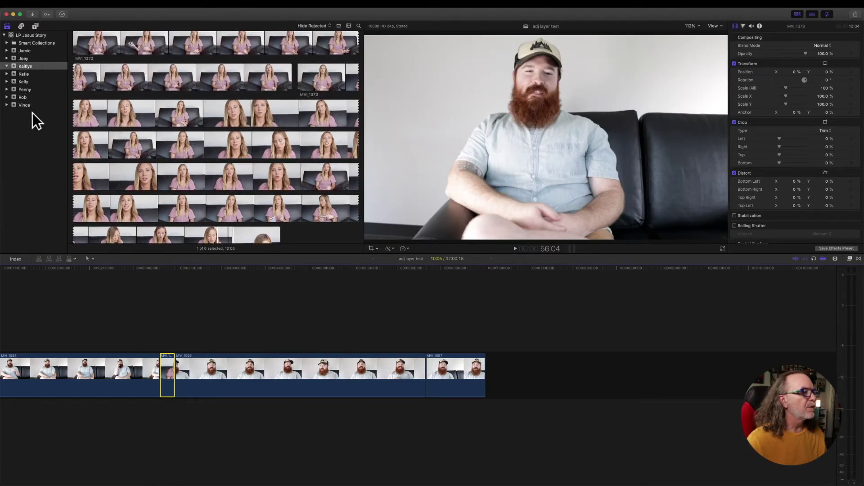
pyautogui.hscroll(-5, 118, 311)
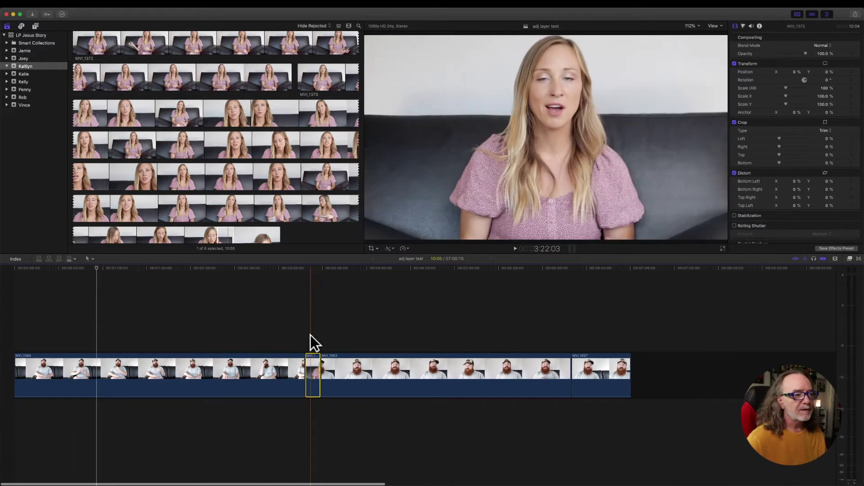
# Blade MVI_1084 at four points, ripple-delete the unwanted short piece and trim its end.
pyautogui.click(142, 377)
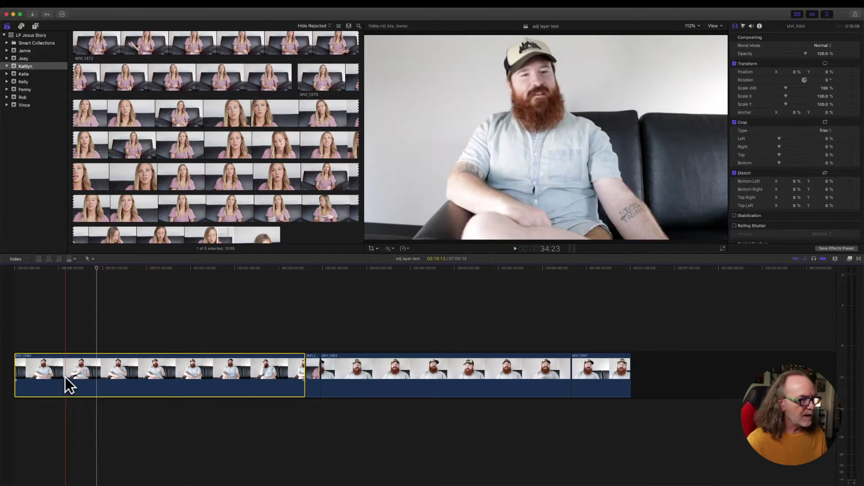
pyautogui.press('super+b')
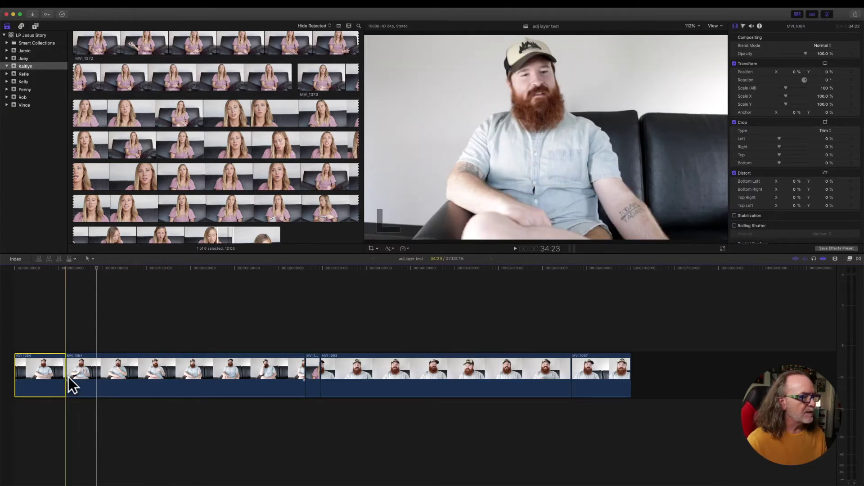
pyautogui.click(95, 377)
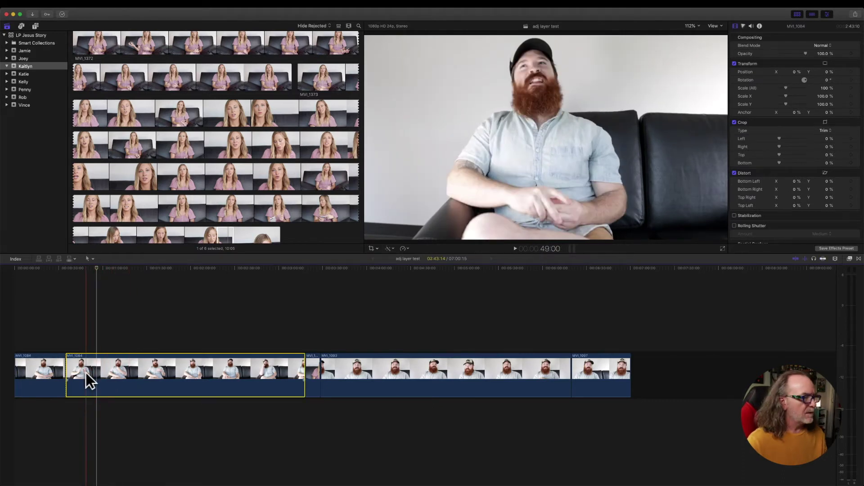
pyautogui.press('super+b')
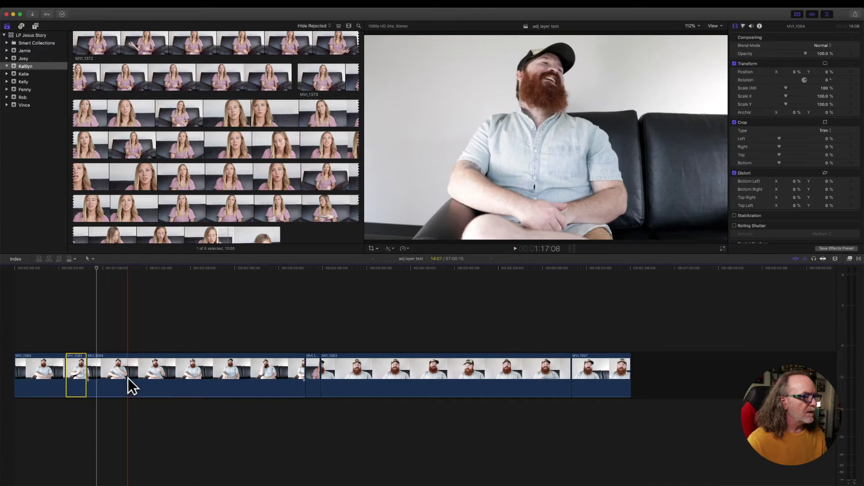
pyautogui.click(127, 378)
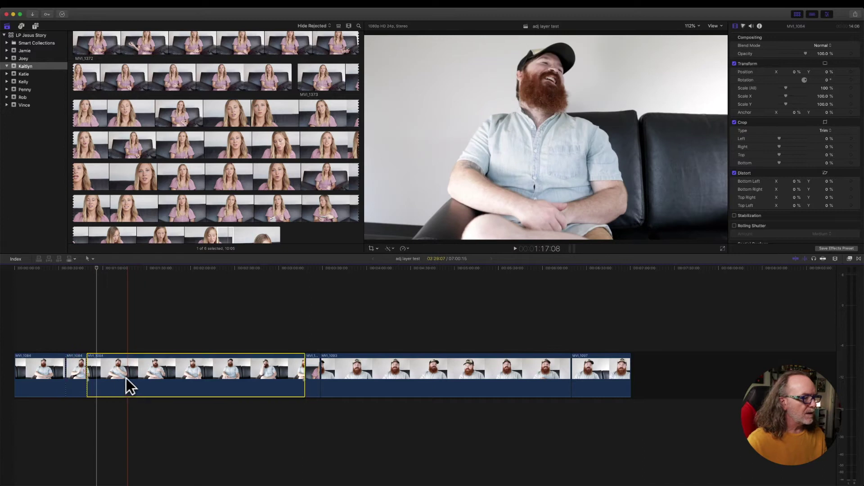
pyautogui.press('super+b')
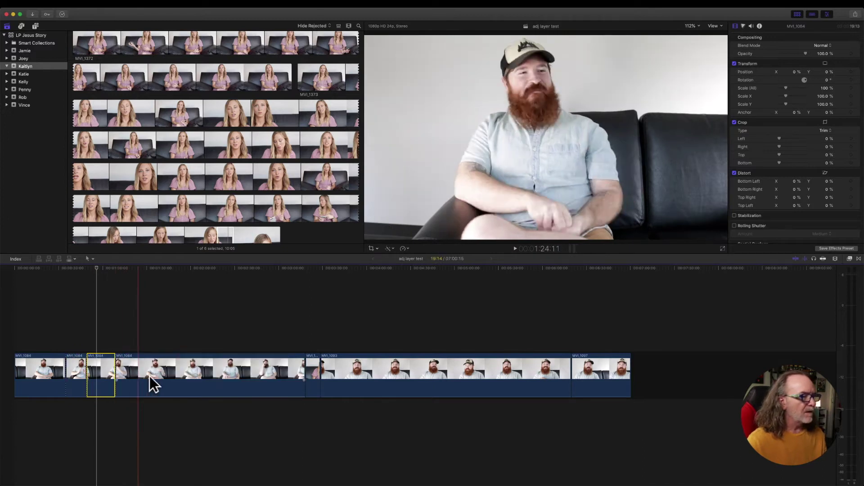
pyautogui.click(177, 378)
pyautogui.press('super+b')
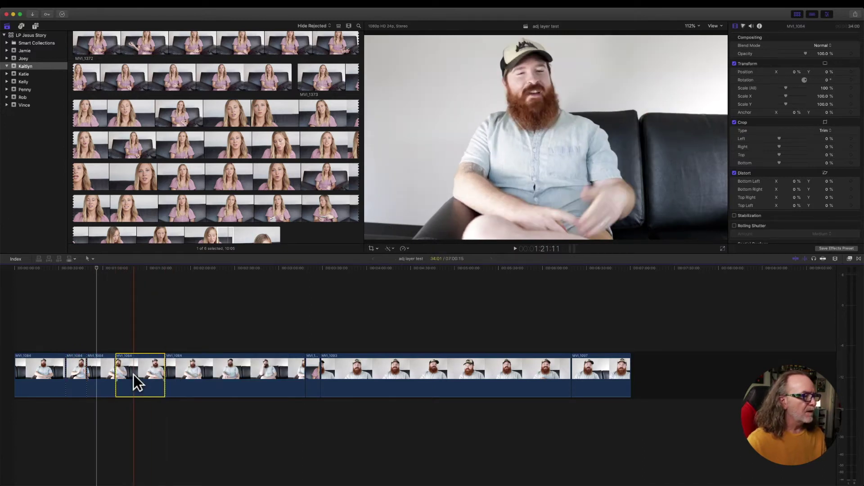
pyautogui.press('BackSpace')
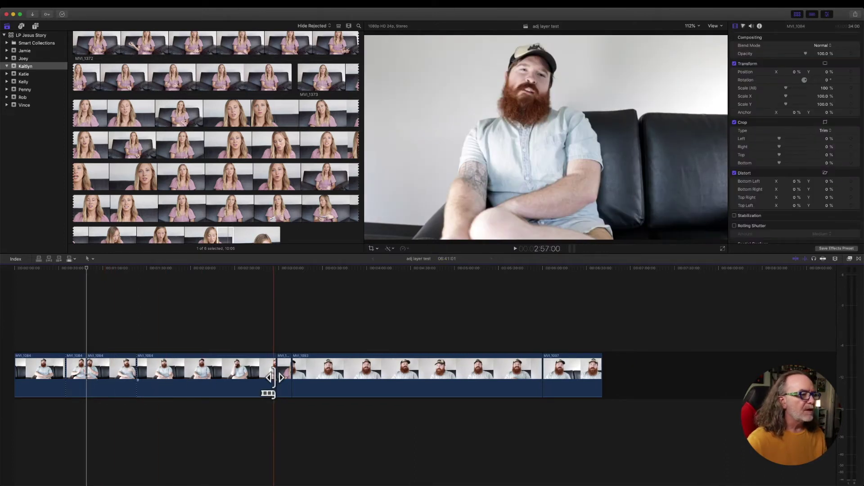
pyautogui.moveTo(276, 377); pyautogui.dragTo(249, 377)
# Blade MVI_1093 into three pieces and select the first MVI_1084 clip.
pyautogui.click(315, 367)
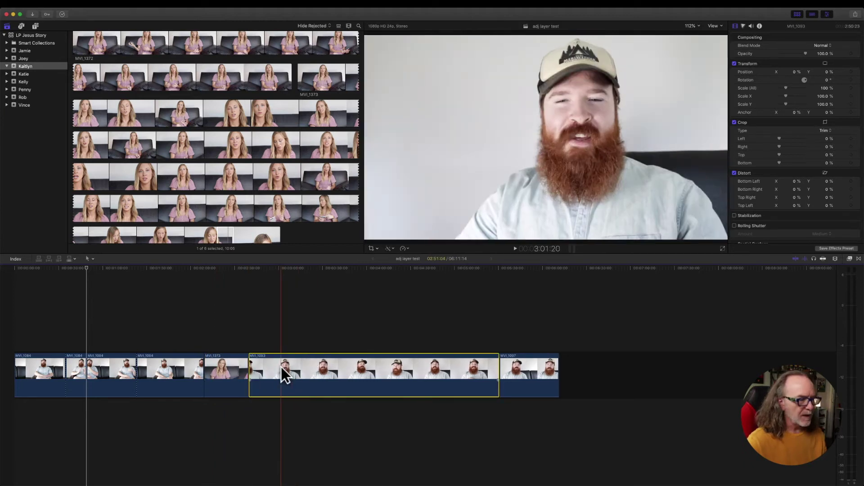
pyautogui.press('super+b')
pyautogui.click(355, 371)
pyautogui.press('super+b')
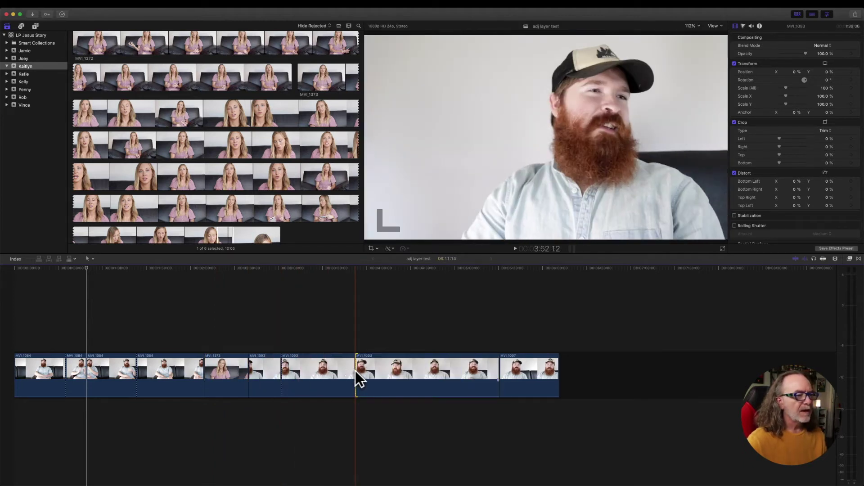
pyautogui.click(270, 318)
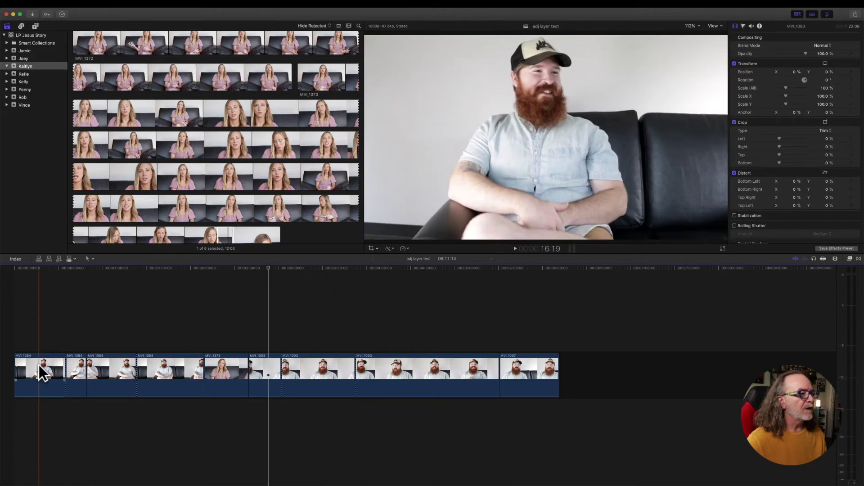
pyautogui.click(54, 324)
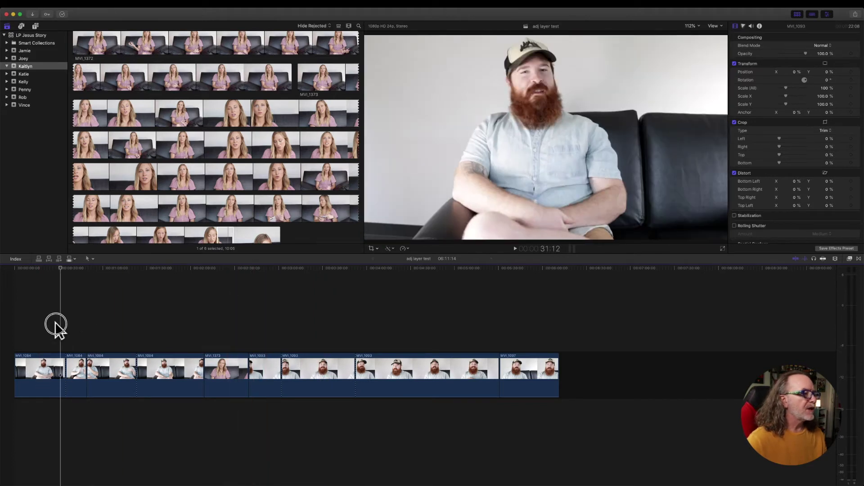
pyautogui.click(42, 386)
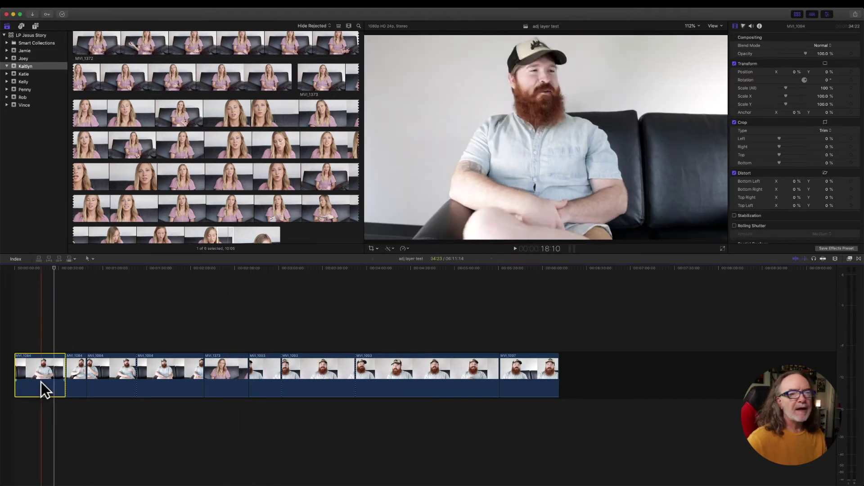
# Add Color Wheels to the first clip, nudge Master and Shadows, set saturation 1.18 and brightness -0.1.
pyautogui.click(744, 25)
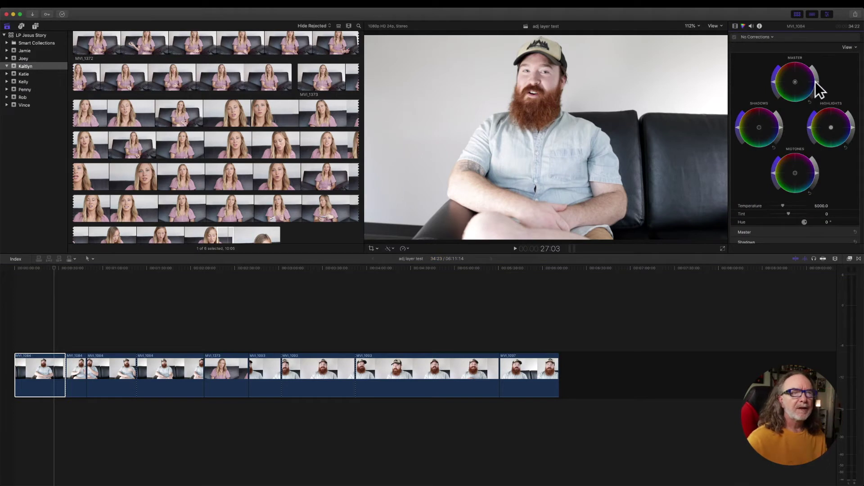
pyautogui.click(815, 83)
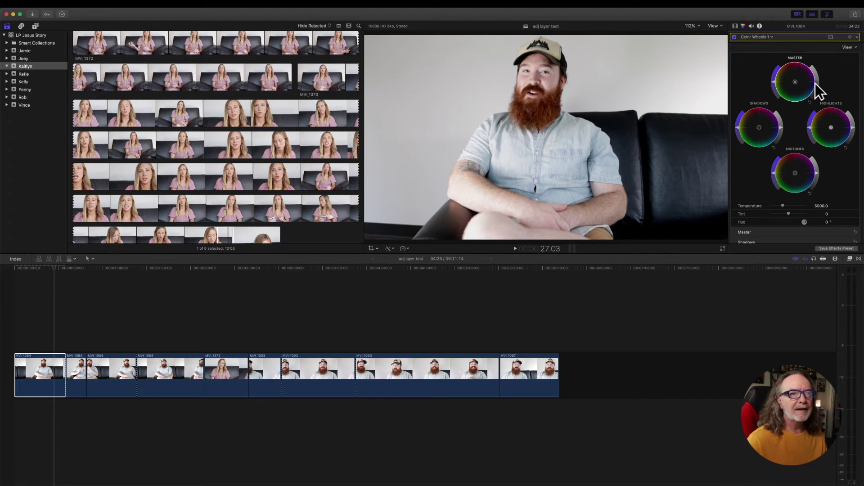
pyautogui.moveTo(815, 84); pyautogui.dragTo(815, 86)
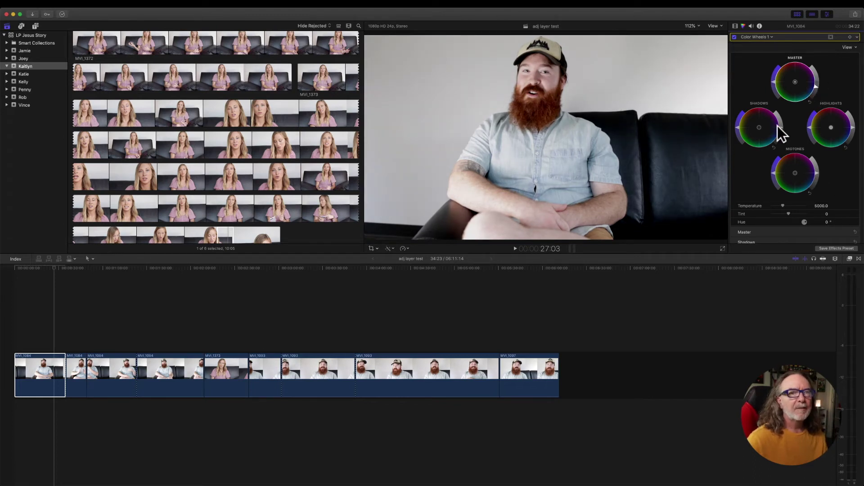
pyautogui.moveTo(780, 129); pyautogui.dragTo(780, 131)
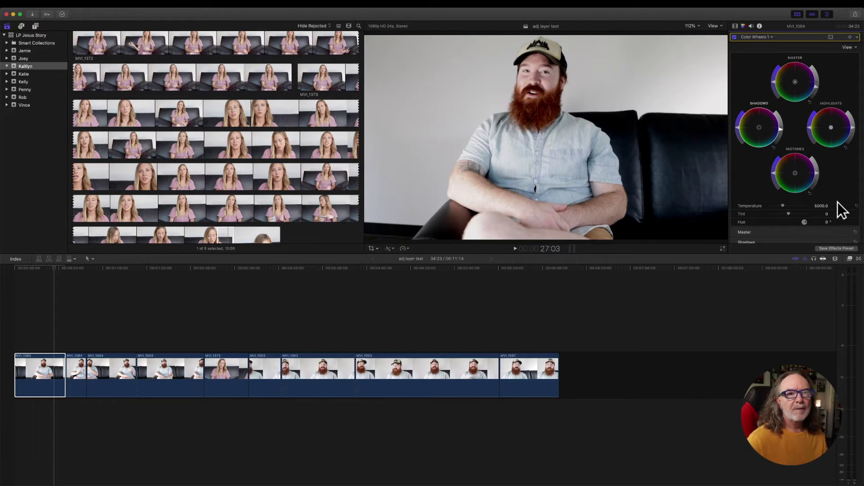
pyautogui.scroll(-1, 842, 210)
pyautogui.click(825, 229)
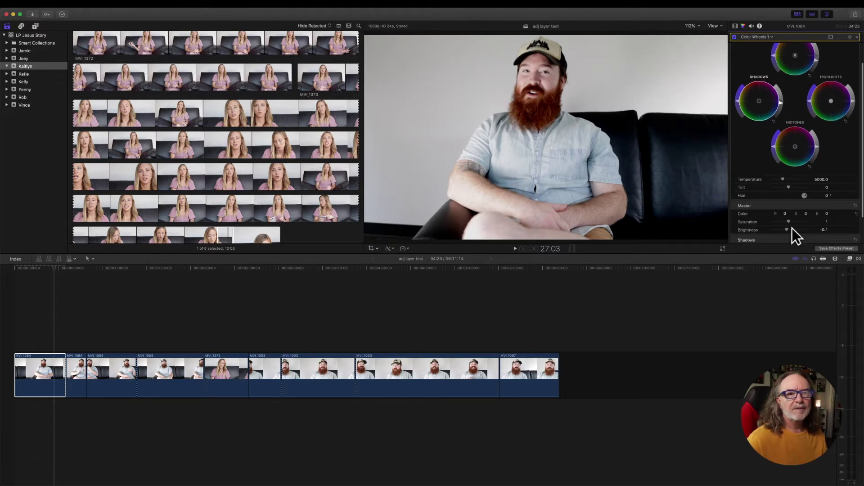
pyautogui.scroll(-1, 792, 225)
pyautogui.moveTo(790, 215); pyautogui.dragTo(793, 221)
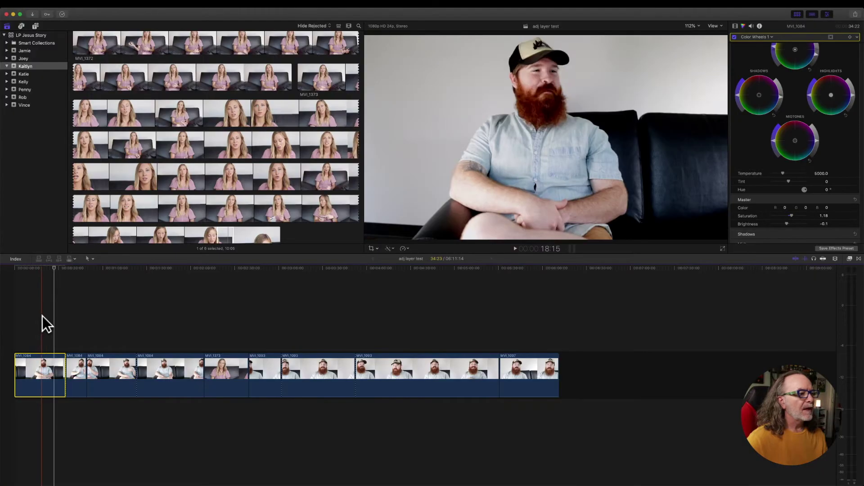
# Play back and scrub the first MVI_1084 clip to review its grade.
pyautogui.click(42, 316)
pyautogui.press('space')
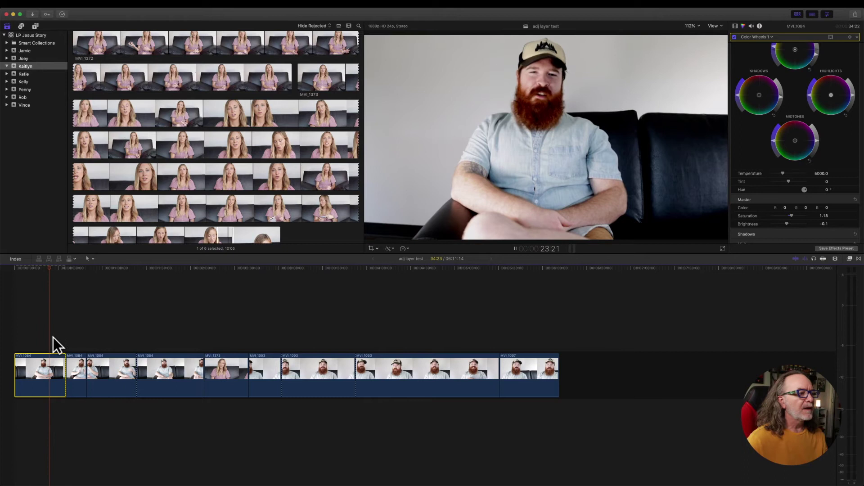
pyautogui.click(71, 328)
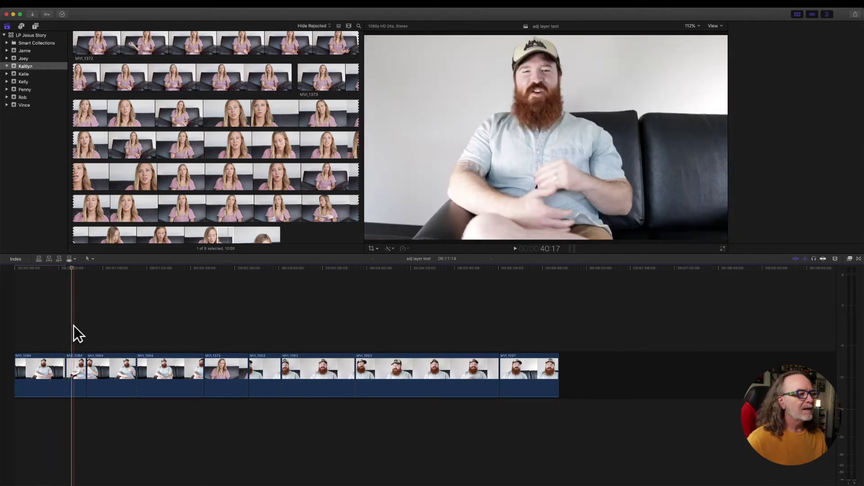
pyautogui.click(69, 269)
pyautogui.moveTo(69, 270); pyautogui.dragTo(51, 271)
pyautogui.click(50, 386)
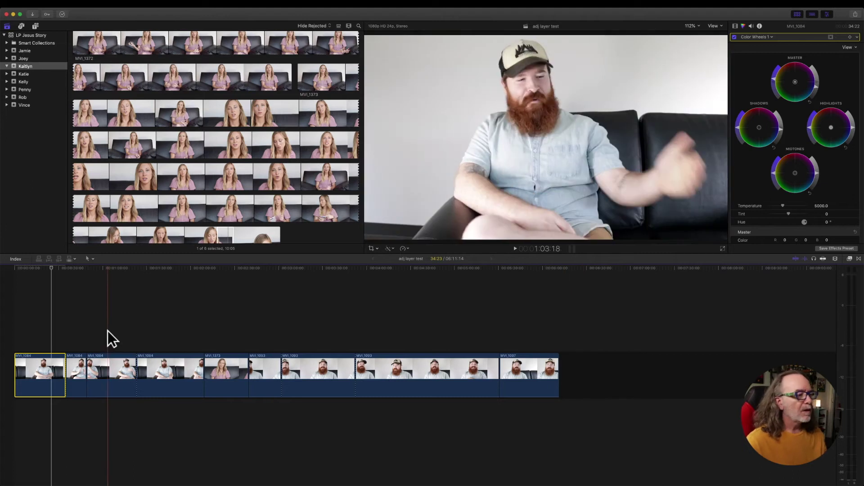
pyautogui.click(54, 363)
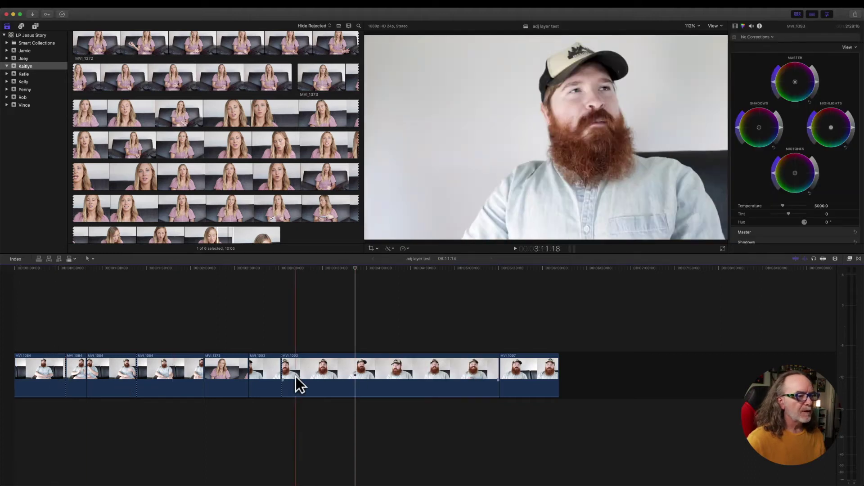
# Blade MVI_1093 at two more points and return the playhead to the timeline start.
pyautogui.click(334, 372)
pyautogui.press('cmd+b')
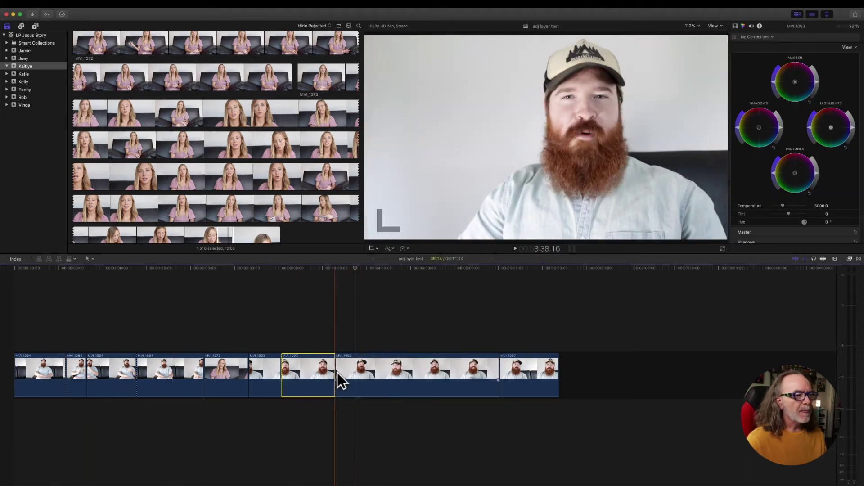
pyautogui.press('cmd+b')
pyautogui.click(382, 372)
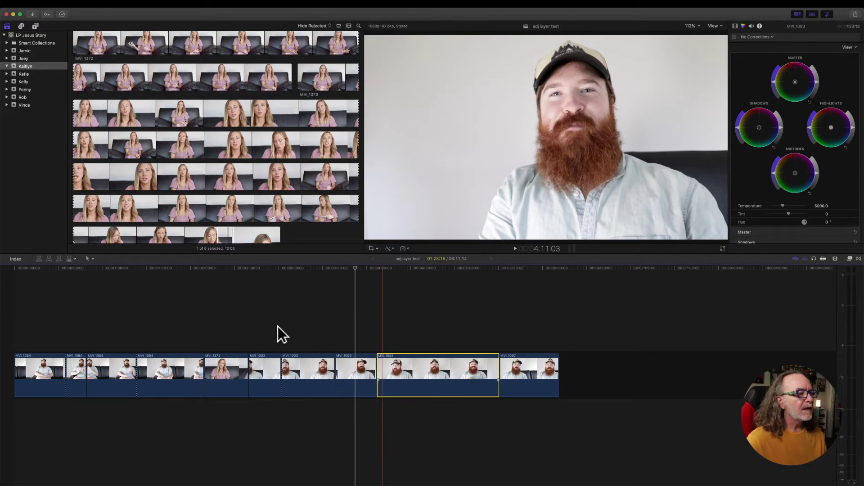
pyautogui.click(97, 268)
pyautogui.moveTo(71, 265); pyautogui.dragTo(2, 268)
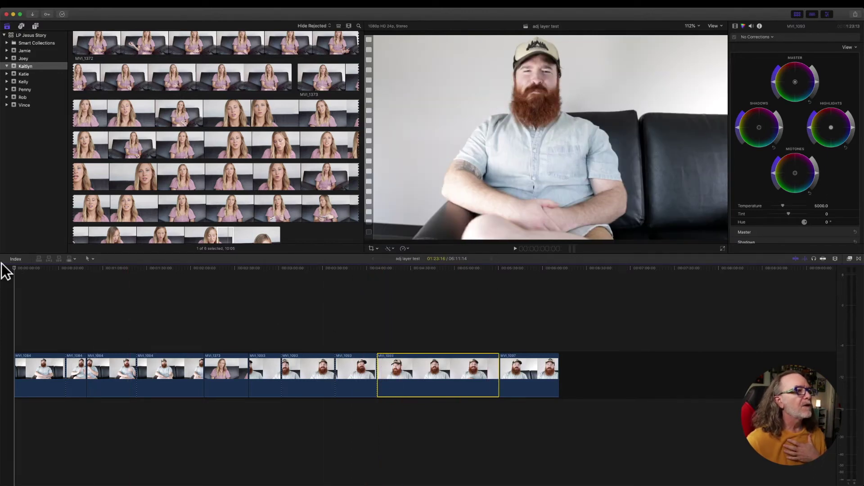
# Search the titles for 'adj' and drag Adjustment Layer k2 to the timeline start above the clips.
pyautogui.click(35, 26)
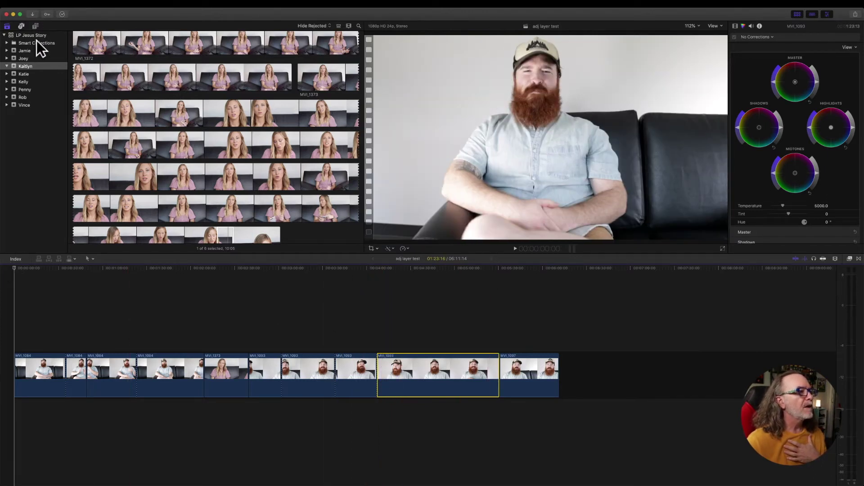
pyautogui.click(18, 35)
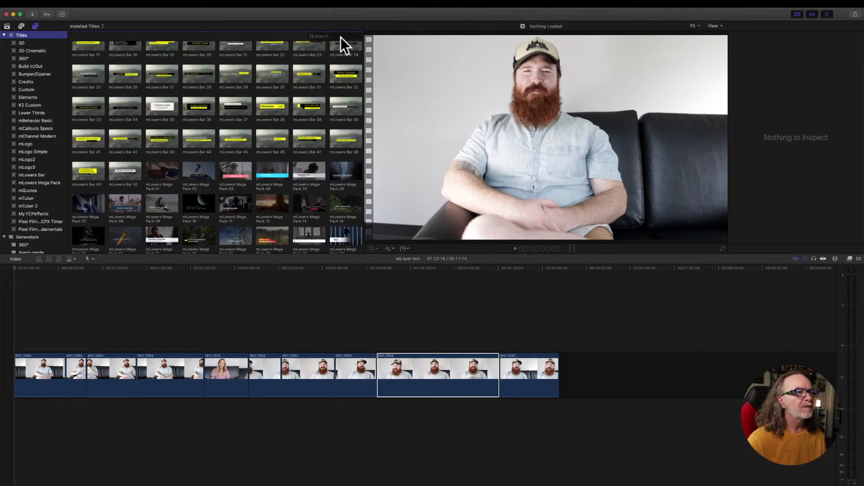
pyautogui.click(341, 36)
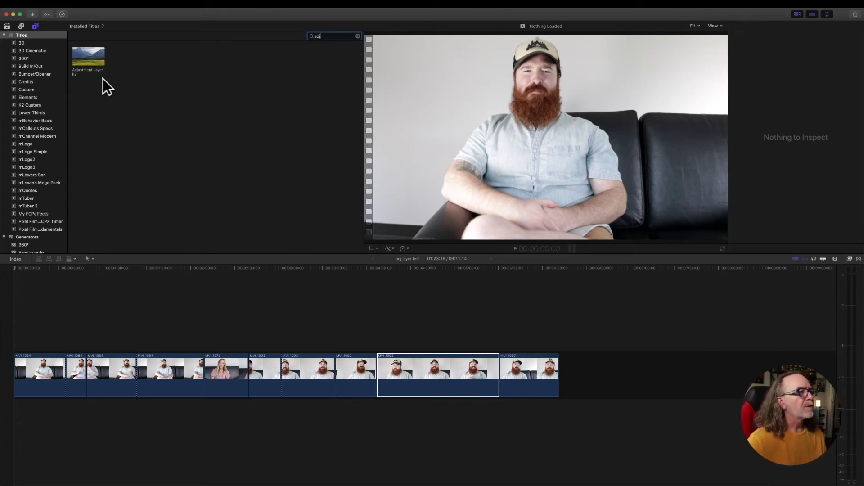
pyautogui.moveTo(86, 55); pyautogui.dragTo(4, 326)
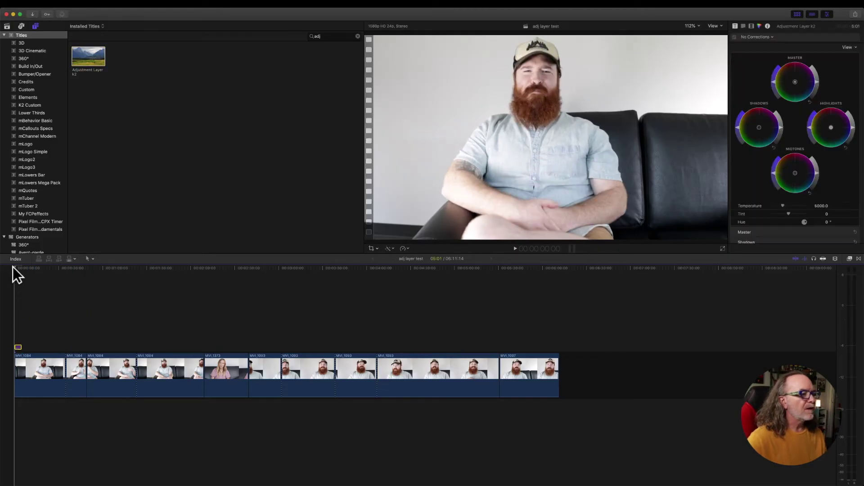
# Drag out the adjustment layer's end and, with snapping on, snap it to the last clip's end.
pyautogui.press('super+equal')
pyautogui.press('super+equal')
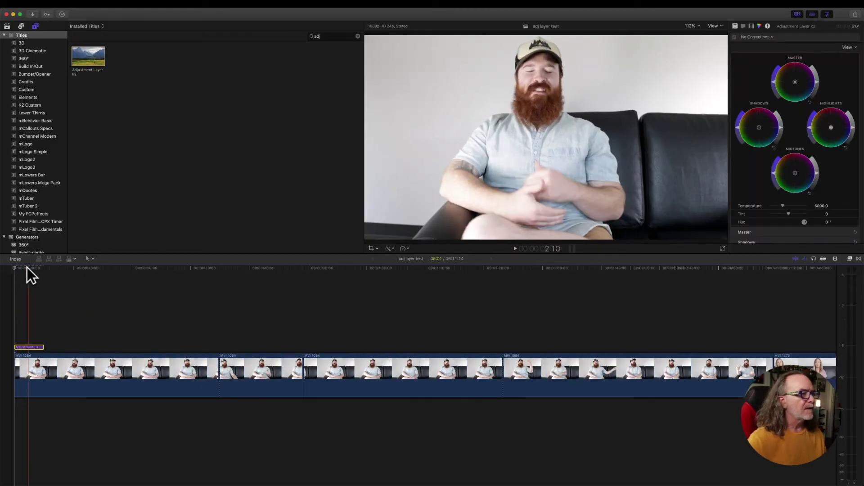
pyautogui.click(13, 267)
pyautogui.moveTo(13, 269); pyautogui.dragTo(28, 271)
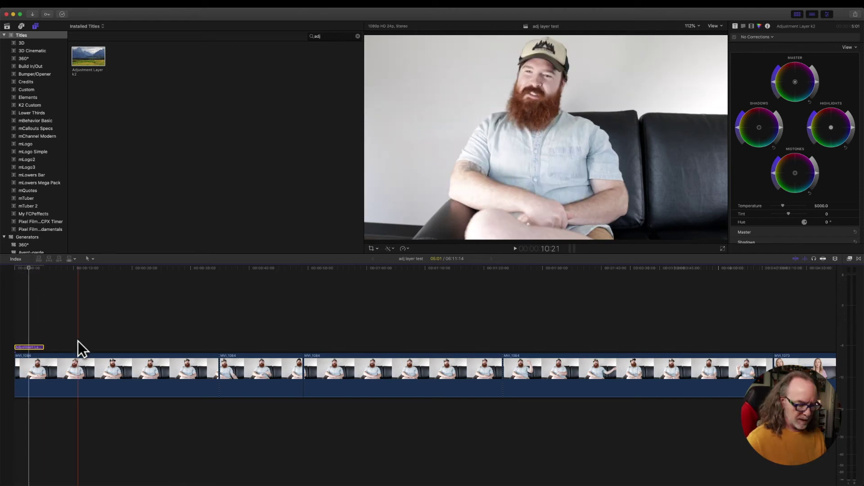
pyautogui.press('super+minus')
pyautogui.press('super+minus')
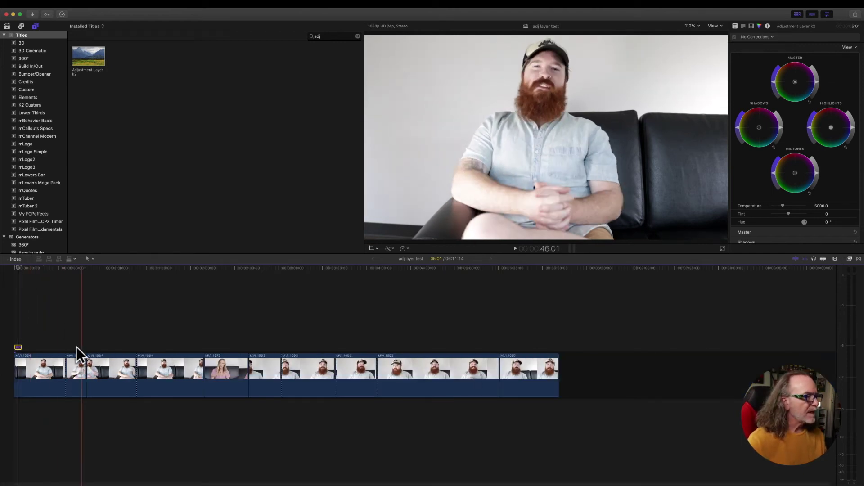
pyautogui.moveTo(21, 347); pyautogui.dragTo(555, 347)
pyautogui.click(823, 259)
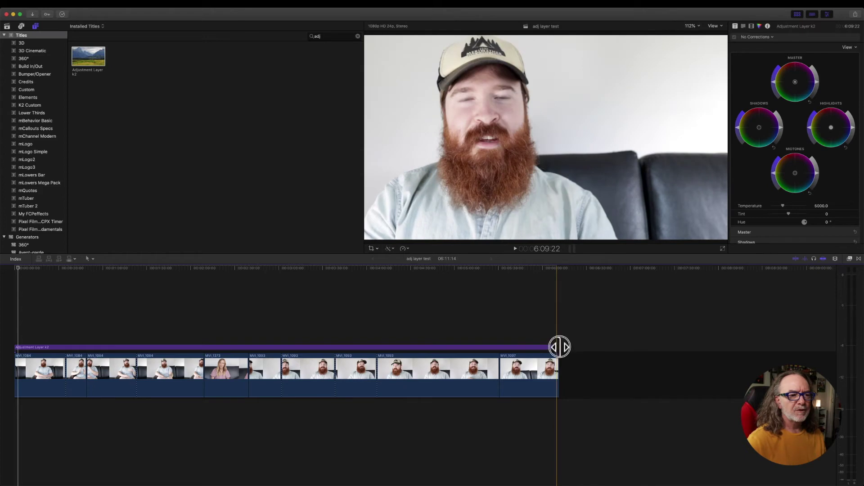
pyautogui.moveTo(560, 347); pyautogui.dragTo(560, 347)
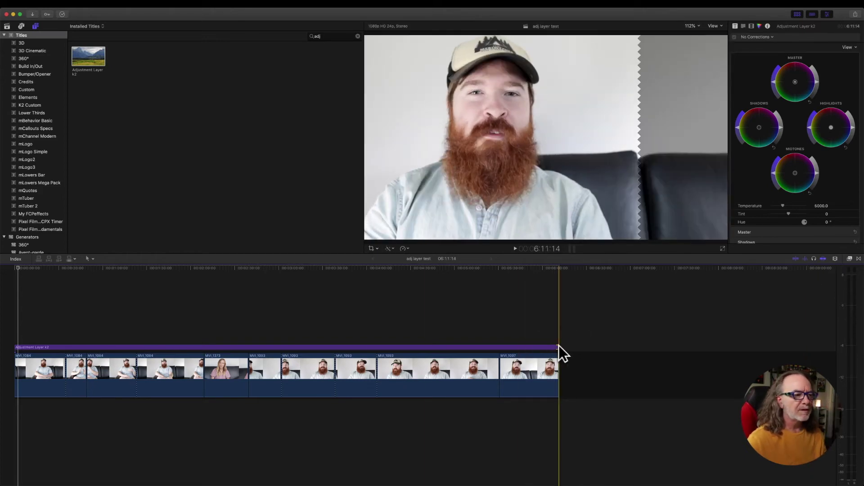
pyautogui.click(32, 269)
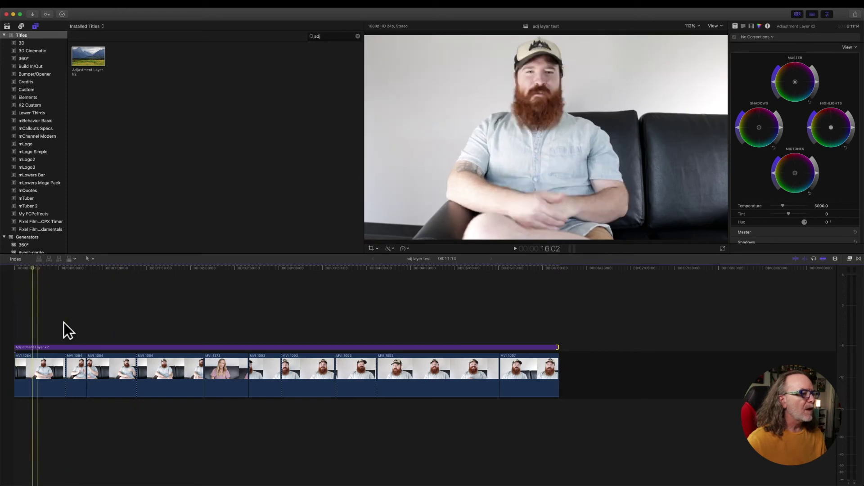
# Add Color Wheels to the adjustment layer and raise master saturation to 1.16.
pyautogui.click(47, 347)
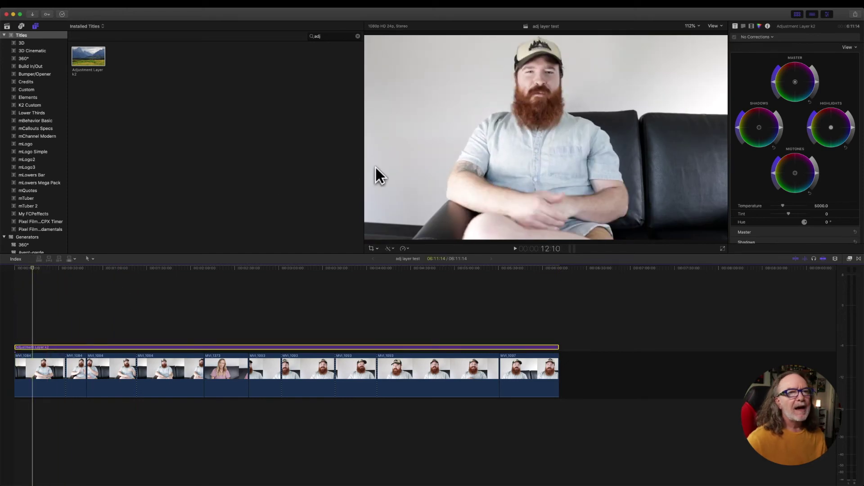
pyautogui.click(817, 83)
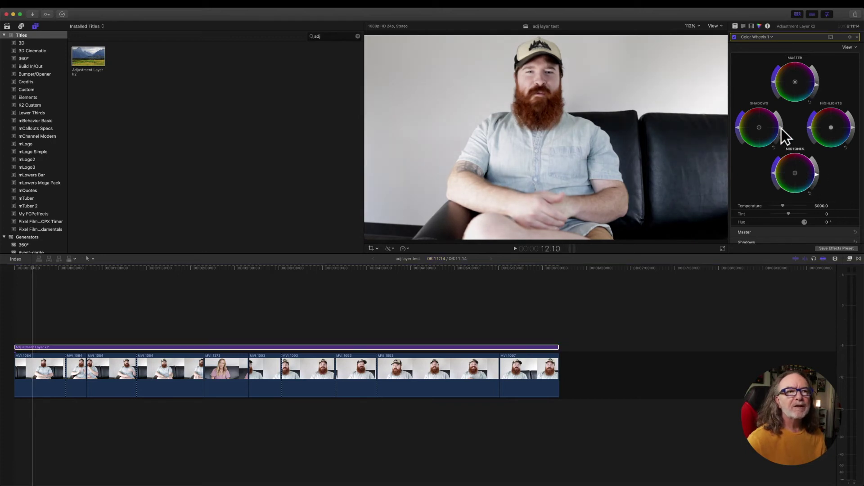
pyautogui.scroll(-1, 819, 212)
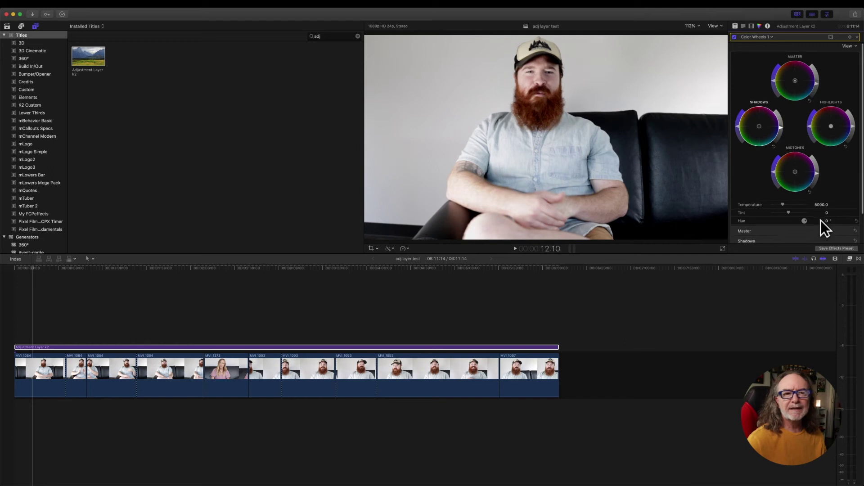
pyautogui.scroll(-2, 820, 220)
pyautogui.click(844, 208)
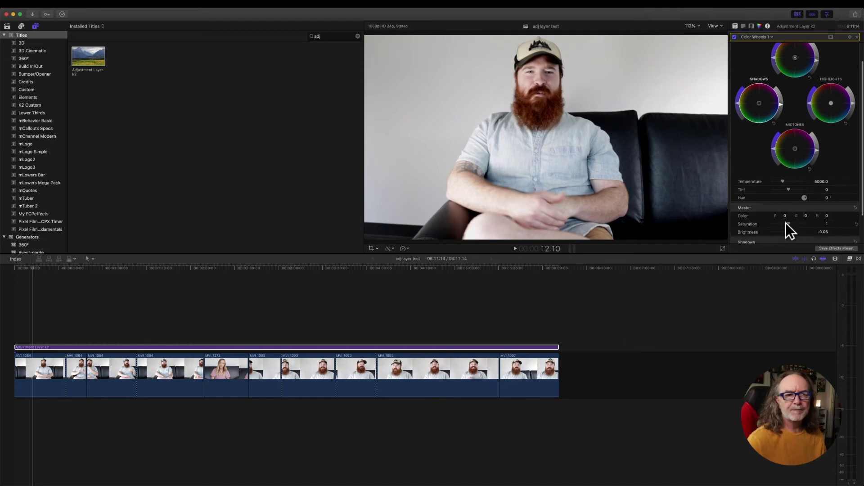
pyautogui.moveTo(788, 224); pyautogui.dragTo(791, 224)
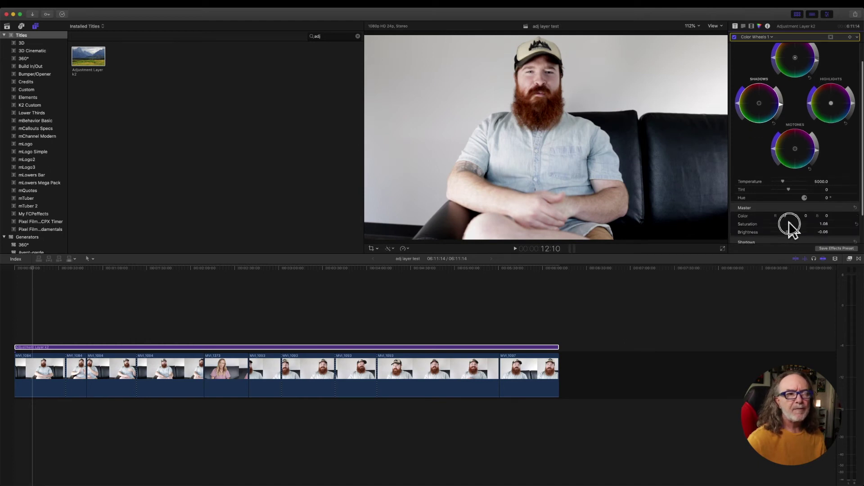
# Play through the interview, then toggle the adjustment layer's grade off and on to compare.
pyautogui.click(68, 307)
pyautogui.press('space')
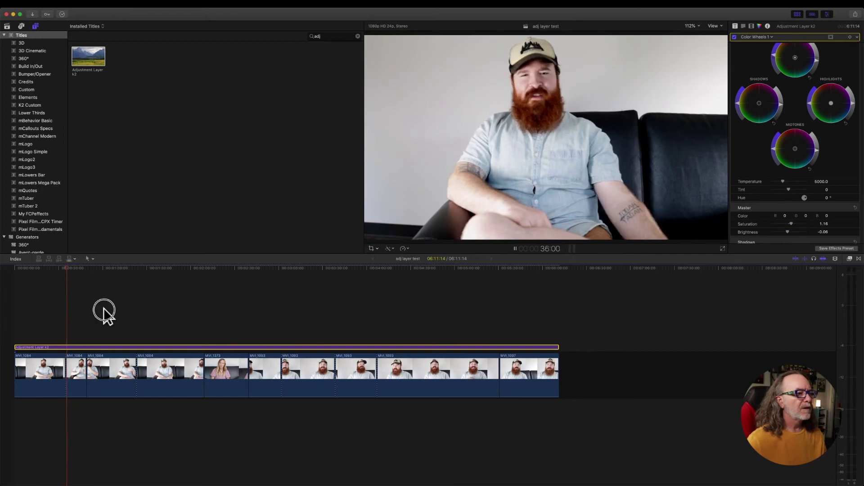
pyautogui.click(310, 321)
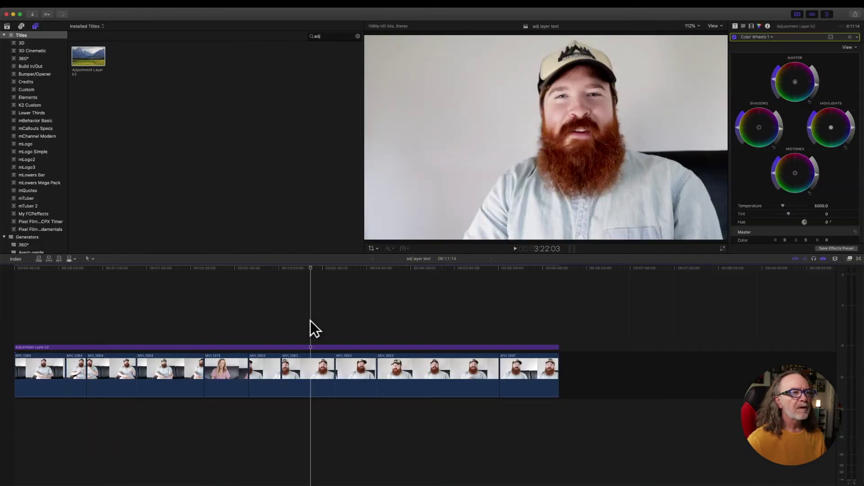
pyautogui.press('space')
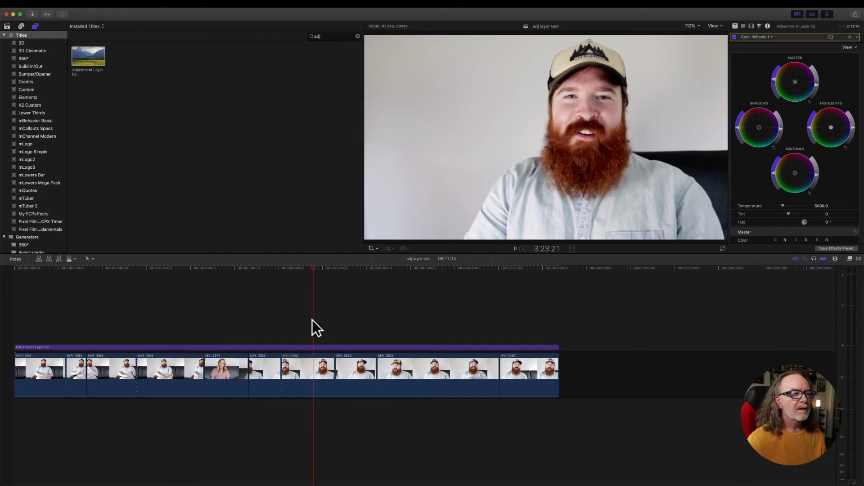
pyautogui.click(525, 314)
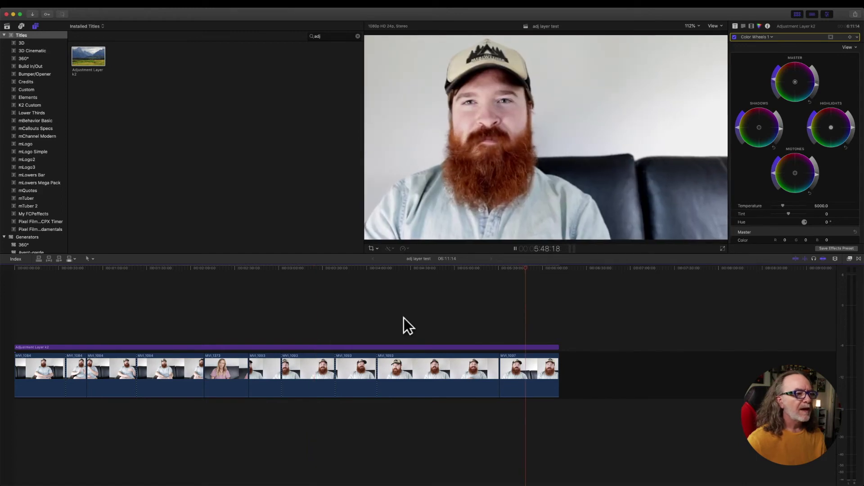
pyautogui.click(225, 323)
pyautogui.click(216, 323)
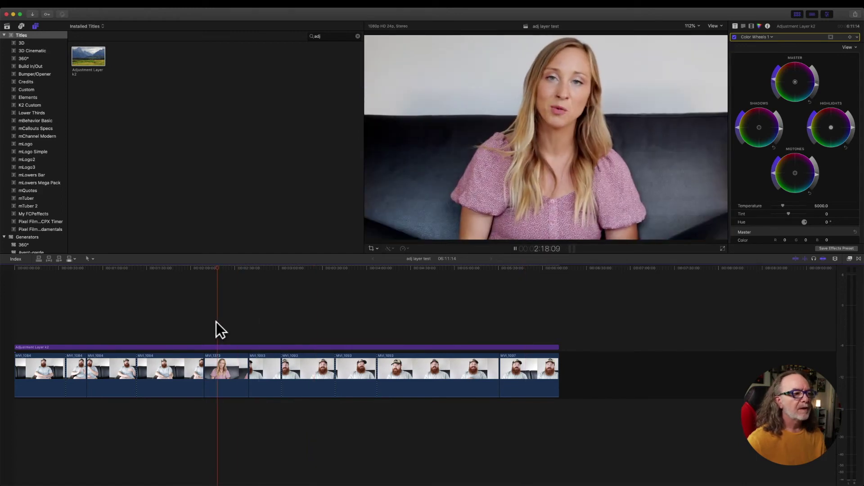
pyautogui.press('space')
pyautogui.click(220, 346)
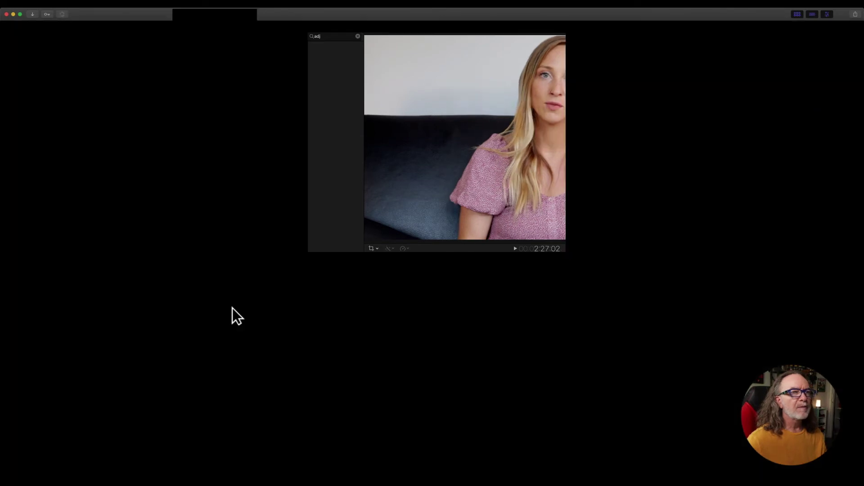
pyautogui.click(734, 37)
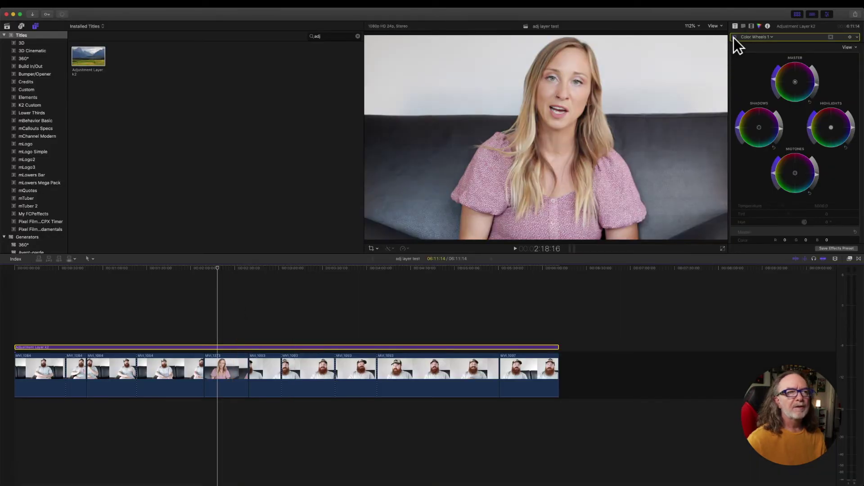
pyautogui.click(734, 37)
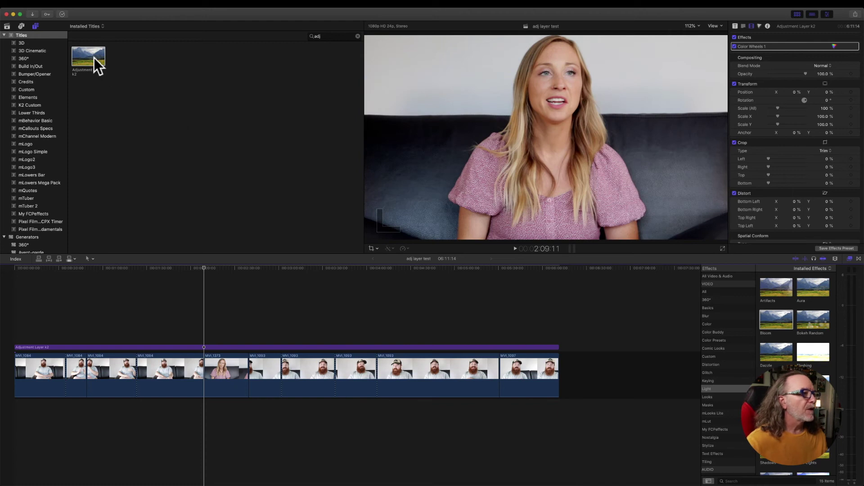
# Place a 30:06 Adjustment Layer K2 over the MVI_1373 clip and apply Bloom to it.
pyautogui.moveTo(94, 57); pyautogui.dragTo(210, 337)
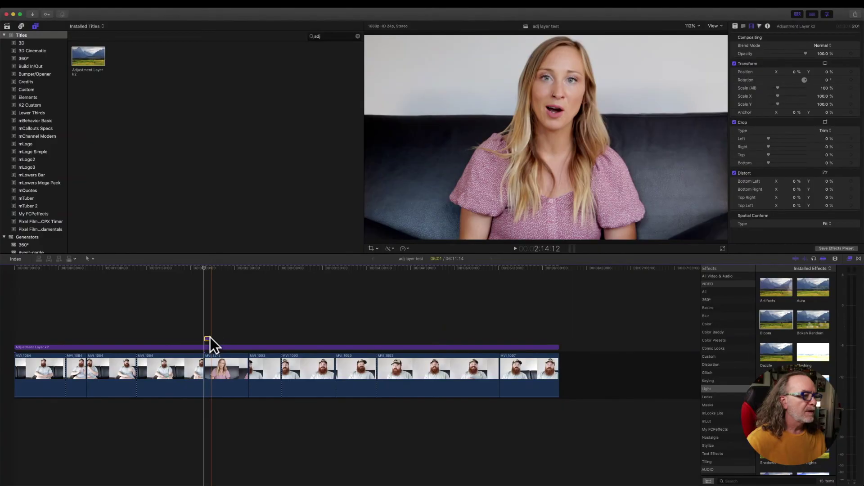
pyautogui.click(210, 338)
pyautogui.click(209, 338)
pyautogui.moveTo(210, 339); pyautogui.dragTo(248, 339)
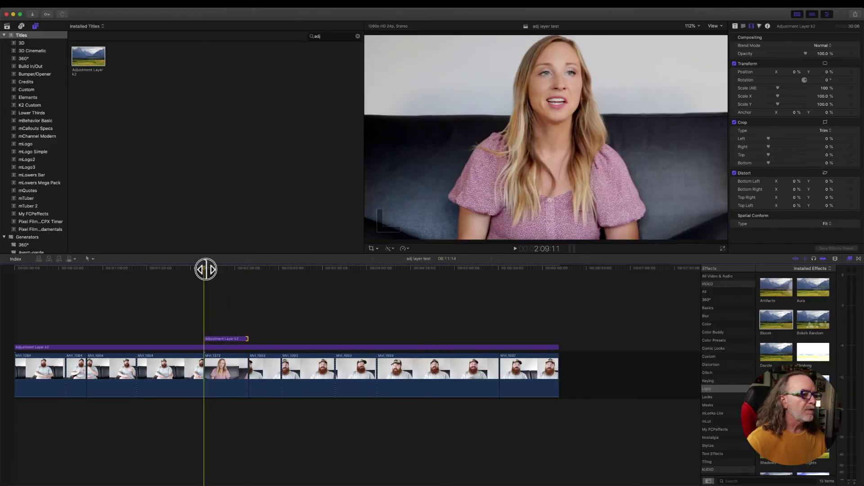
pyautogui.click(233, 337)
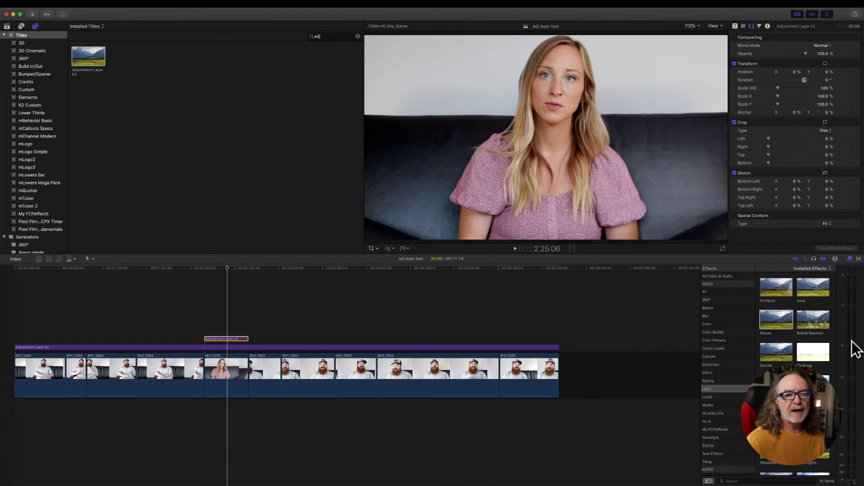
pyautogui.moveTo(781, 321); pyautogui.dragTo(230, 338)
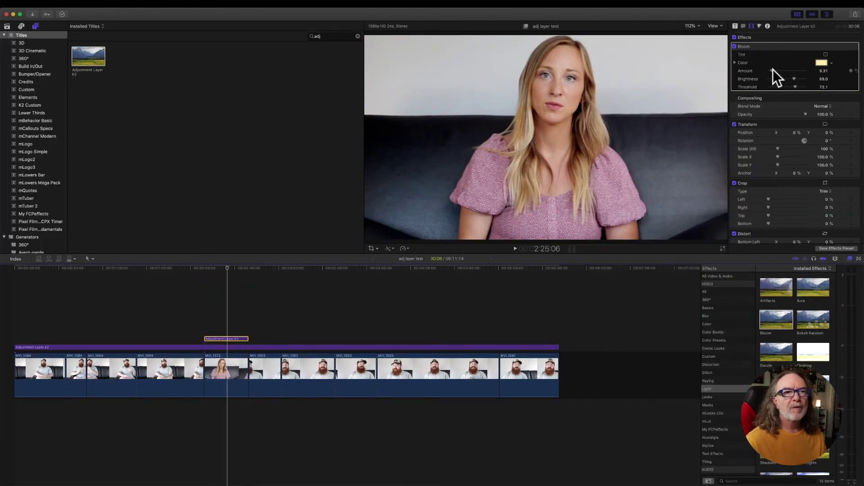
# Set Bloom to Amount 13.9 and Brightness 46.0, enable Tint, and play back to review.
pyautogui.moveTo(772, 70)
pyautogui.mouseDown()
pyautogui.moveTo(788, 74)
pyautogui.moveTo(774, 71)
pyautogui.mouseUp()
pyautogui.click(735, 63)
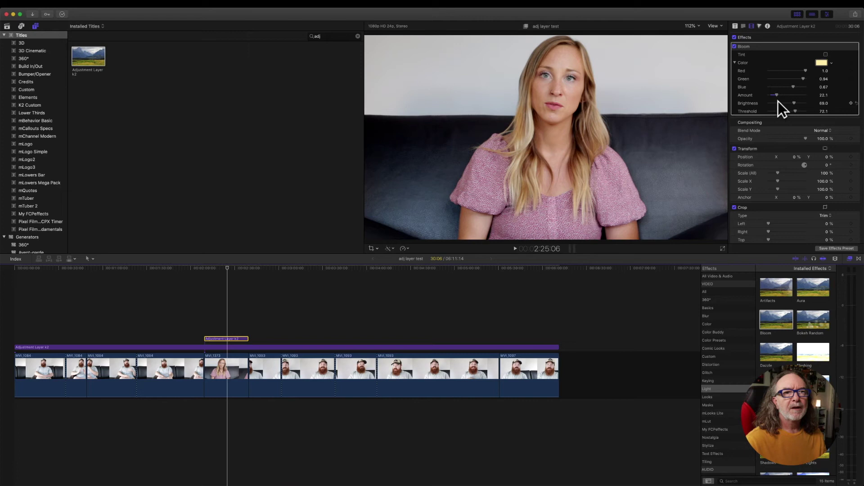
pyautogui.moveTo(777, 95)
pyautogui.mouseDown()
pyautogui.moveTo(791, 96)
pyautogui.moveTo(773, 95)
pyautogui.moveTo(794, 106)
pyautogui.moveTo(785, 105)
pyautogui.mouseUp()
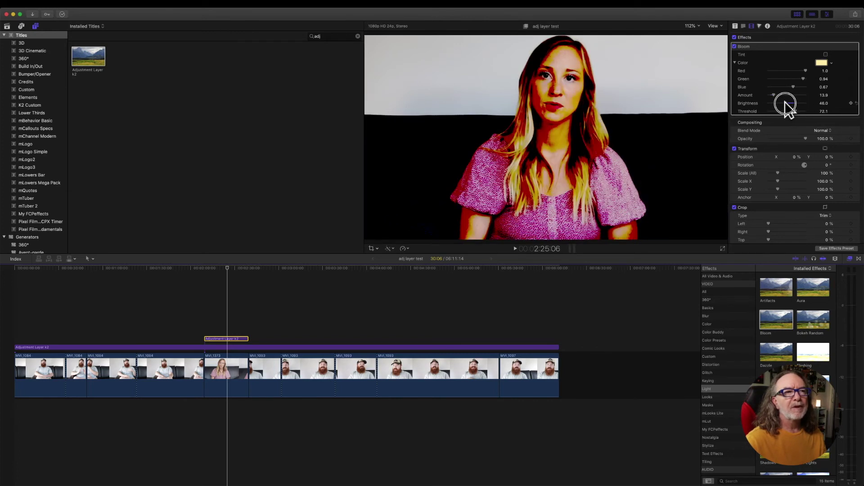
pyautogui.click(825, 54)
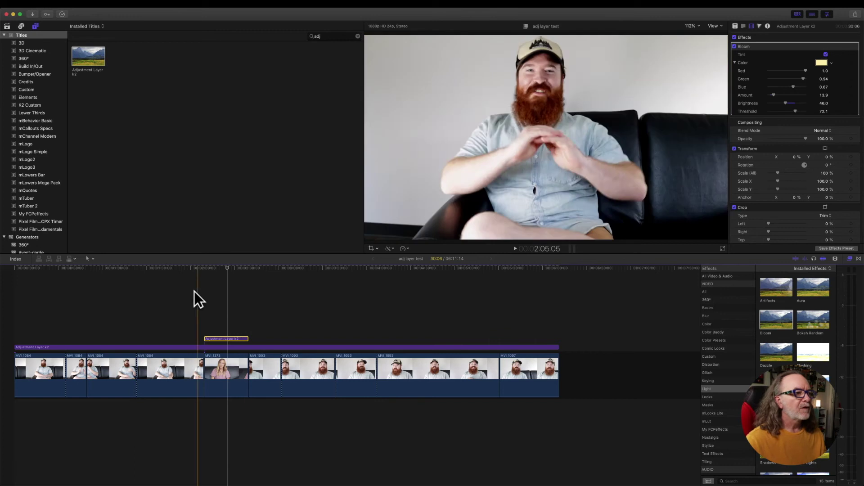
pyautogui.click(193, 272)
pyautogui.press('space')
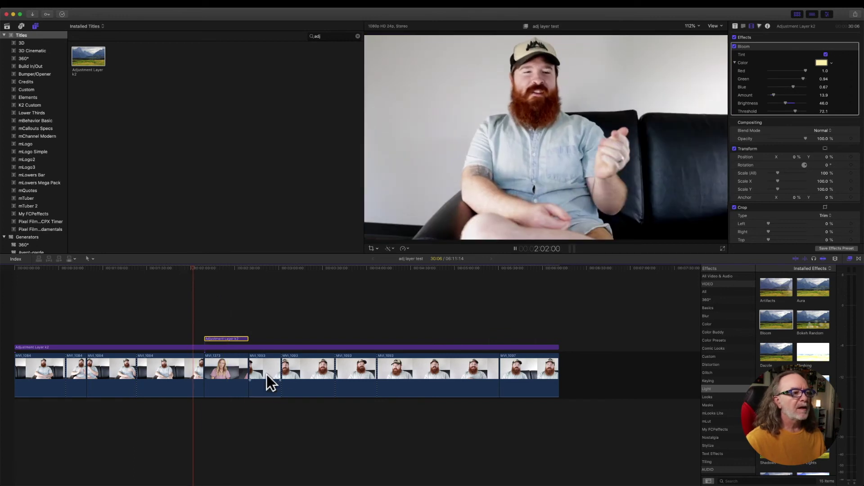
# Copy the Bloom adjustment layer, paste it above the later bearded man's clip, and review it.
pyautogui.moveTo(194, 269); pyautogui.dragTo(212, 269)
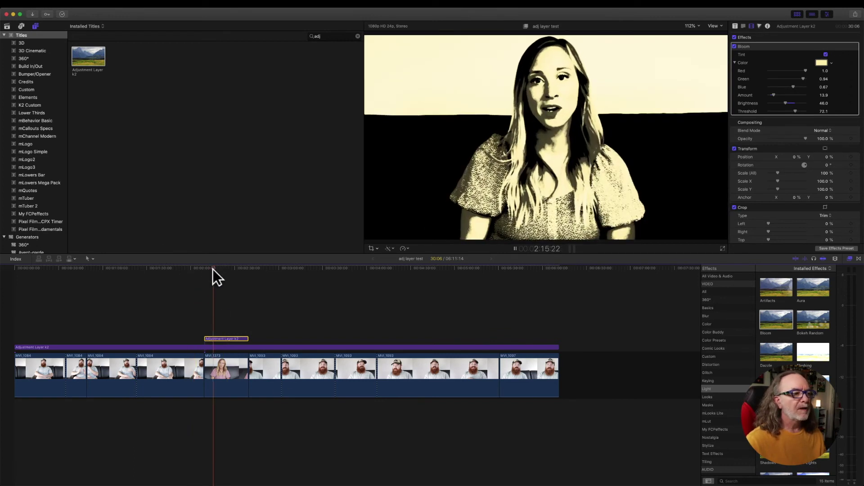
pyautogui.press('space')
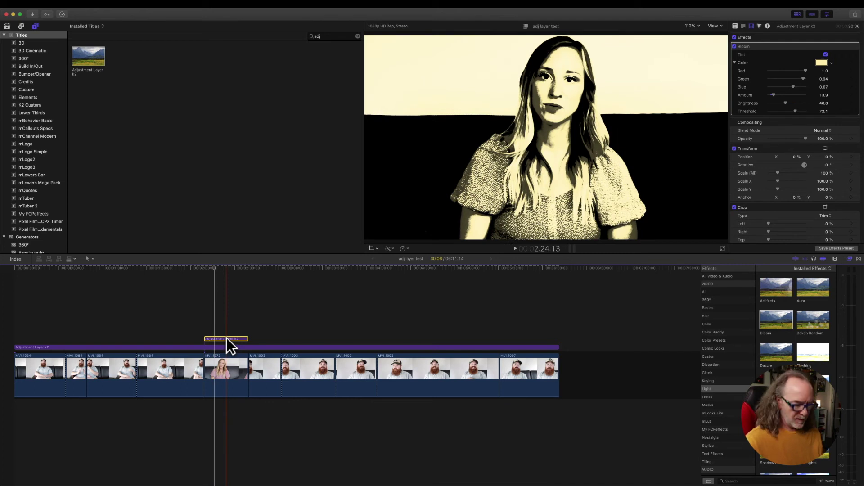
pyautogui.press('super+c')
pyautogui.click(338, 334)
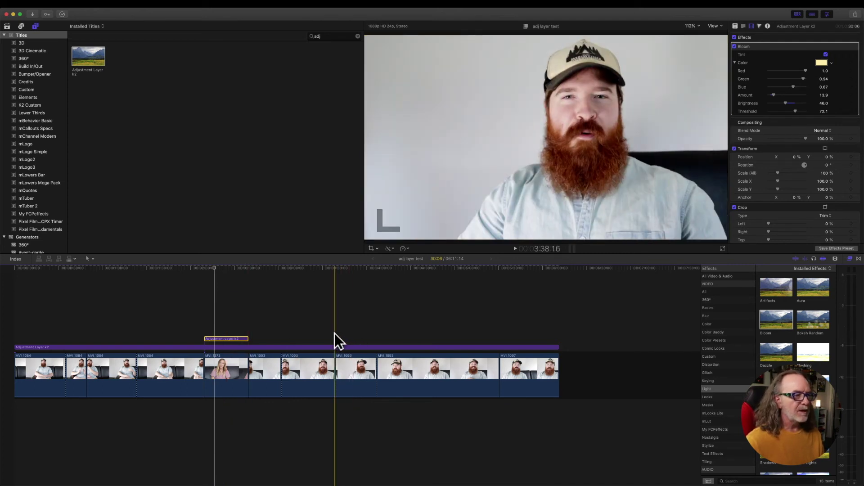
pyautogui.press('super+v')
pyautogui.click(336, 338)
pyautogui.press('space')
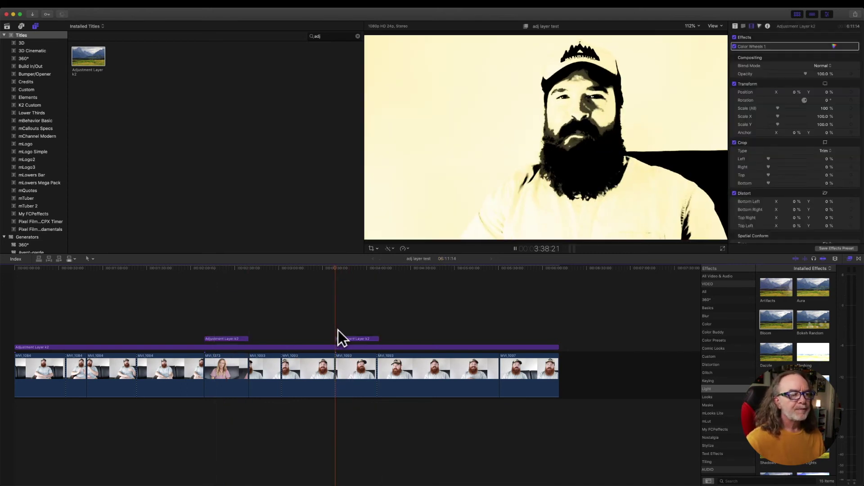
pyautogui.click(361, 336)
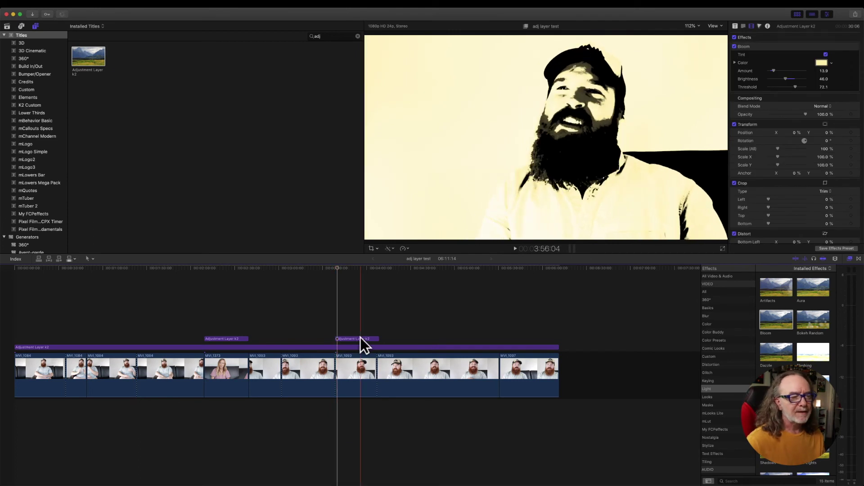
pyautogui.press('space')
# Toggle the Bloom and colour-grade layers off with V to compare, then re-enable both.
pyautogui.click(318, 268)
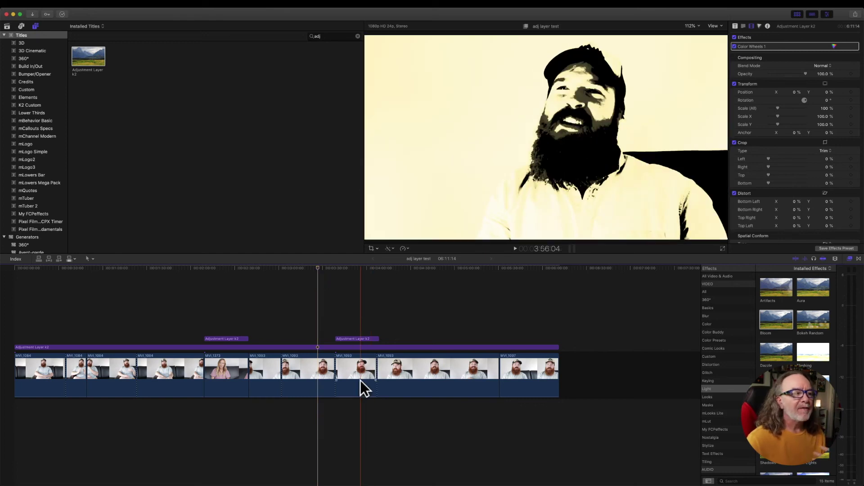
pyautogui.click(231, 289)
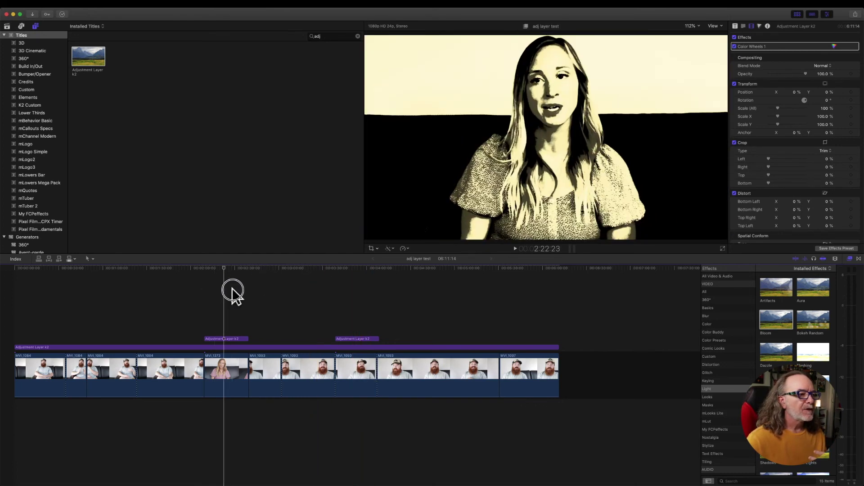
pyautogui.click(228, 370)
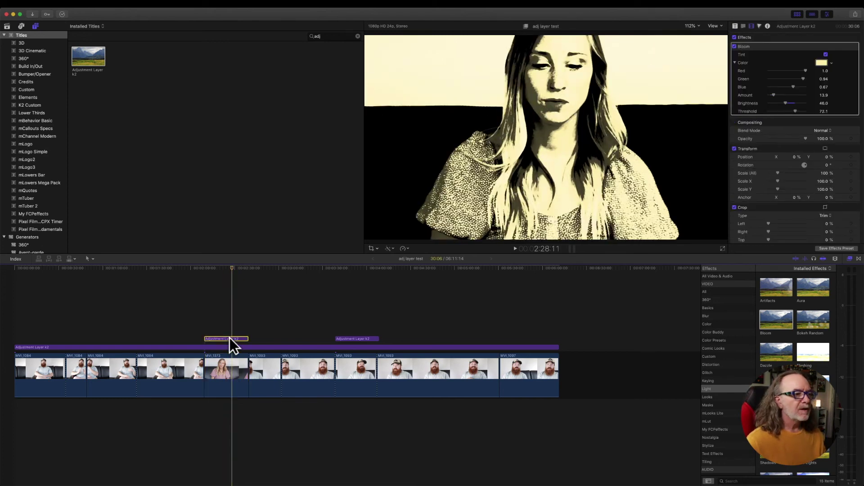
pyautogui.press('v')
pyautogui.click(228, 348)
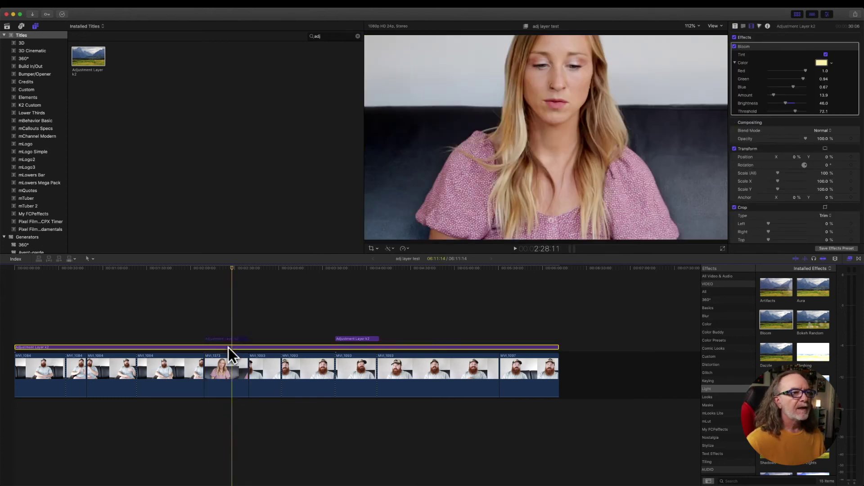
pyautogui.press('v')
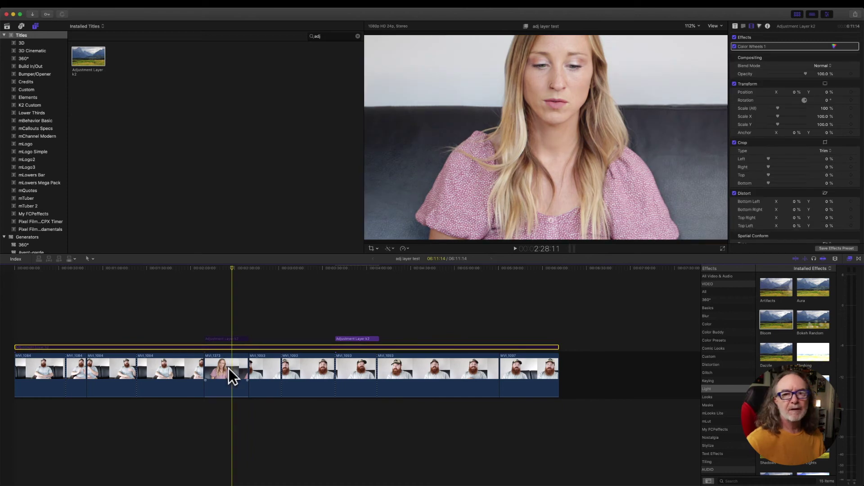
pyautogui.press('v')
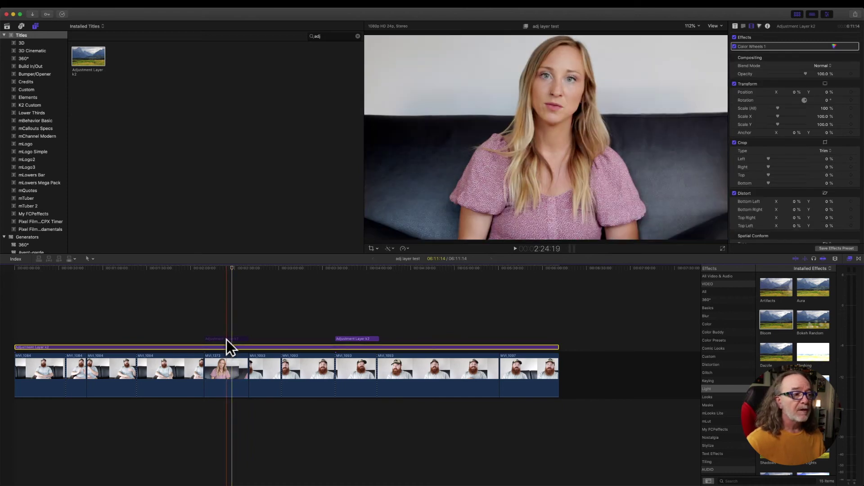
pyautogui.click(225, 339)
pyautogui.press('v')
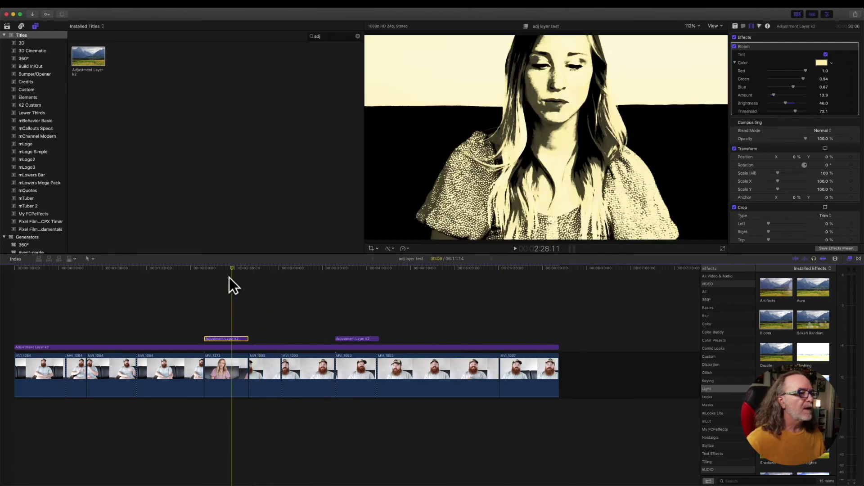
# Add an adjustment layer over the early man's clips, lengthen it, and set Scale to 134 %.
pyautogui.click(92, 290)
pyautogui.click(70, 292)
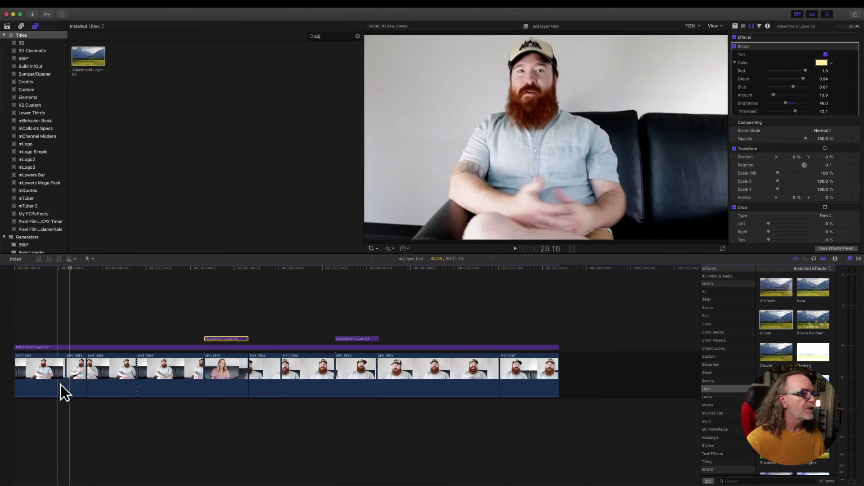
pyautogui.moveTo(85, 54); pyautogui.dragTo(134, 340)
pyautogui.press('super+equal')
pyautogui.press('super+equal')
pyautogui.press('space')
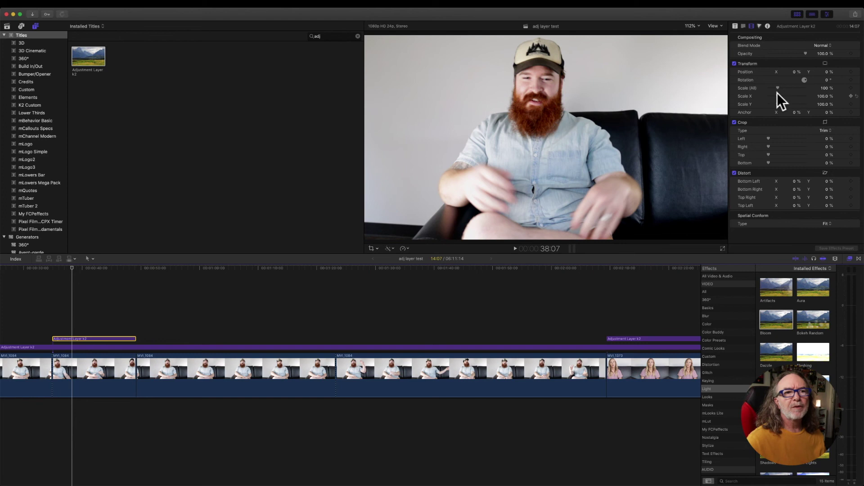
pyautogui.moveTo(779, 89); pyautogui.dragTo(781, 94)
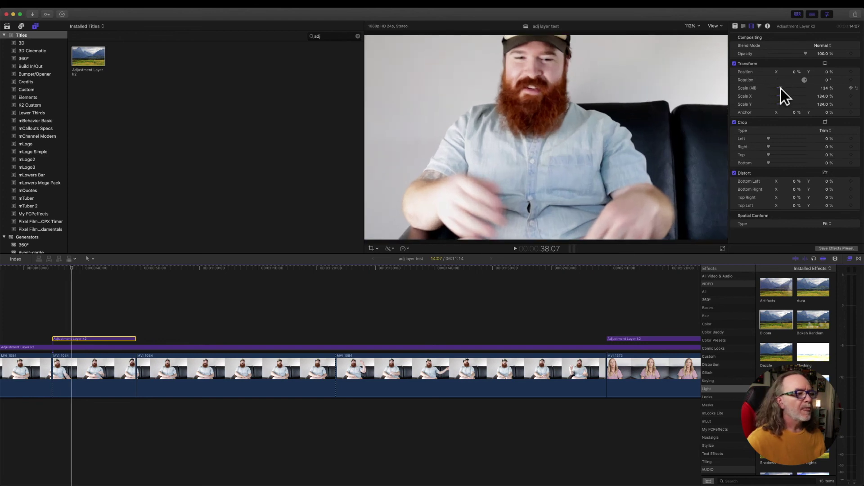
# Blade the MVI_1084 clip, paste a zoom layer copy trimmed to the cut section, and play it.
pyautogui.click(220, 375)
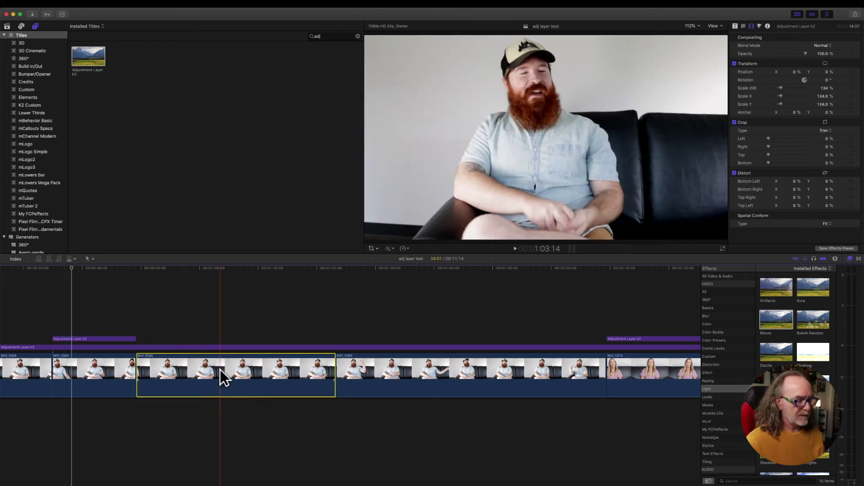
pyautogui.press('super+b')
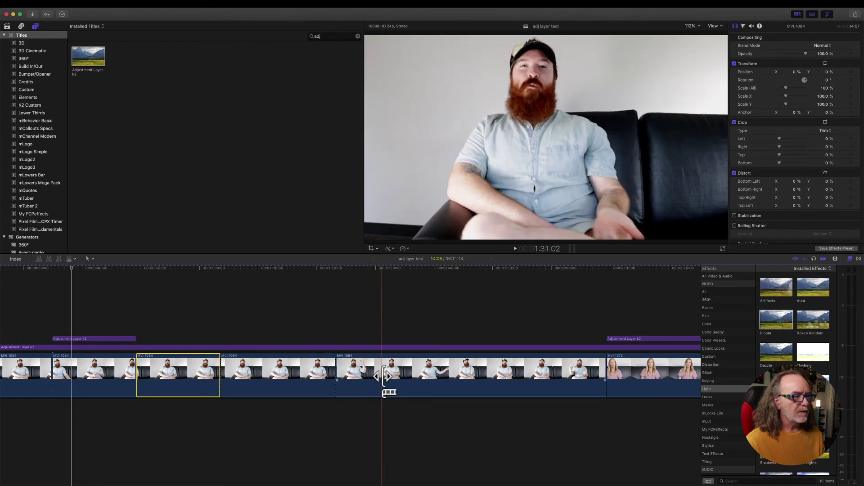
pyautogui.click(358, 376)
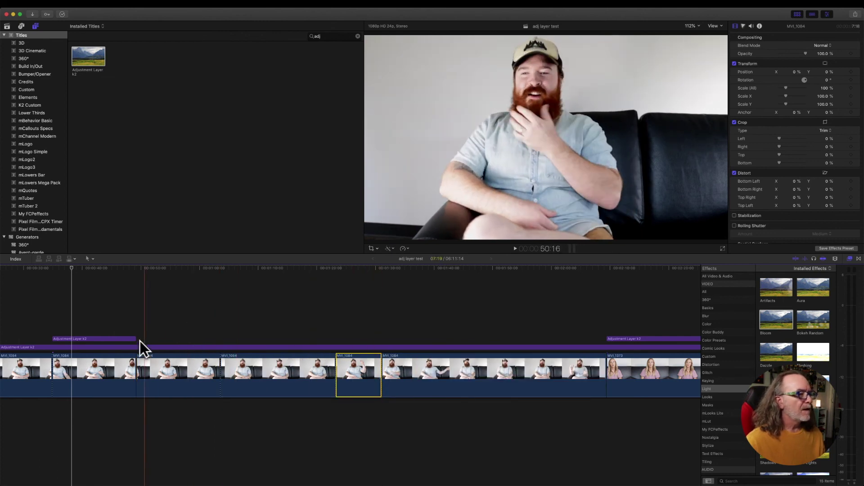
pyautogui.click(106, 339)
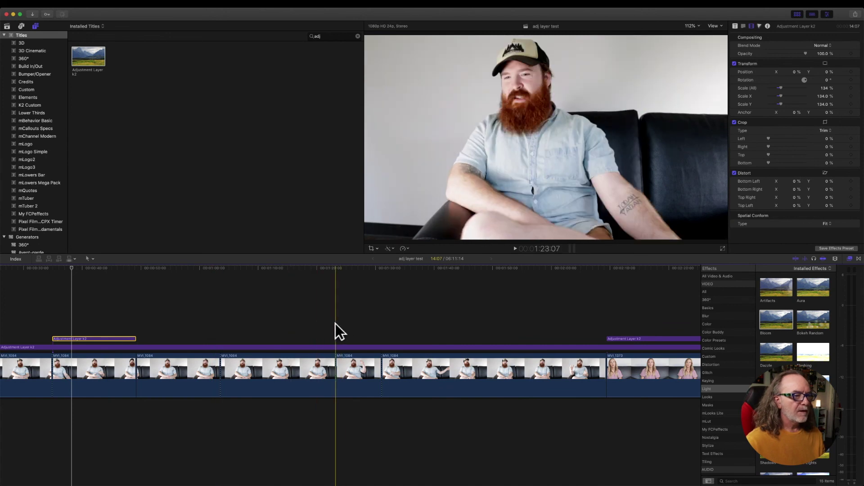
pyautogui.press('super+v')
pyautogui.click(369, 339)
pyautogui.moveTo(418, 339); pyautogui.dragTo(381, 339)
pyautogui.press('space')
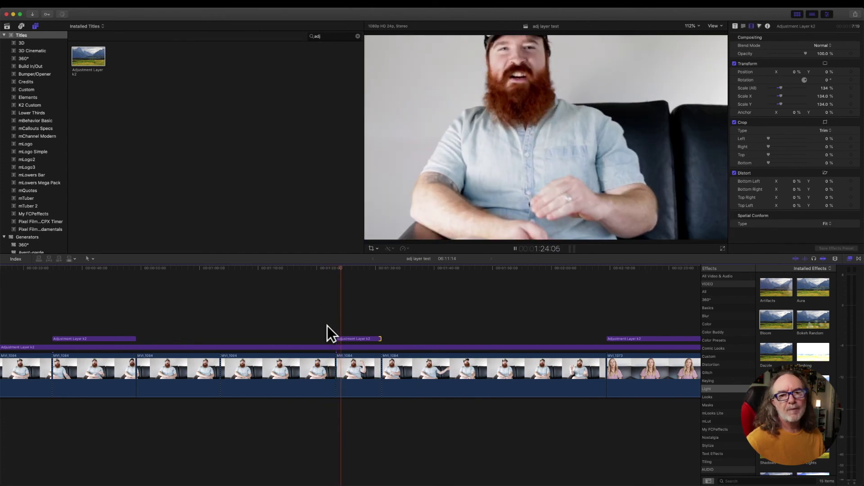
pyautogui.press('space')
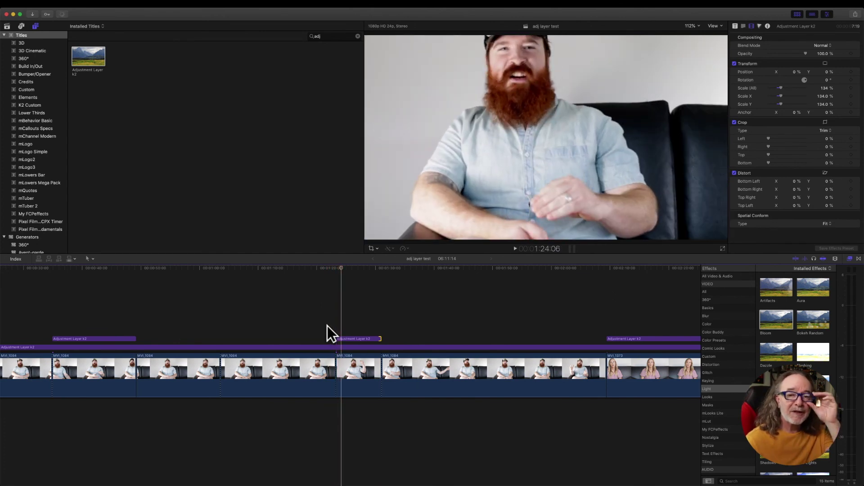